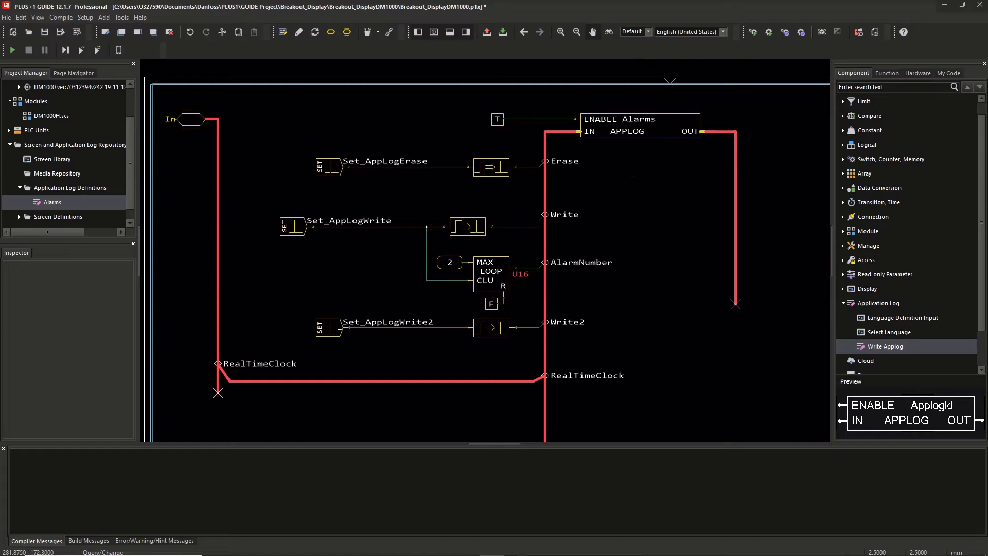
- Locate the Set Value component among the Connection components and review the Alarms APPLOG component's input and output bus members
click(843, 217)
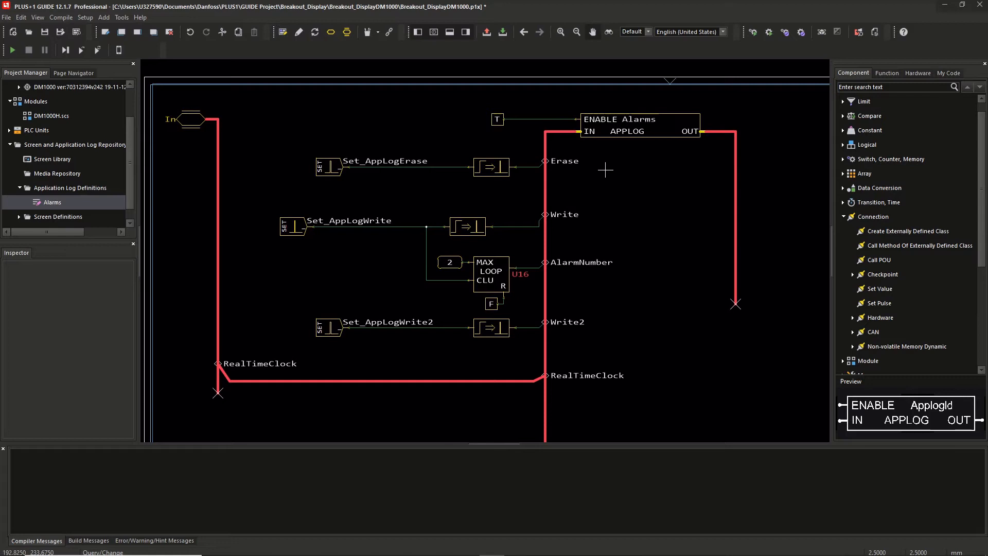
click(881, 289)
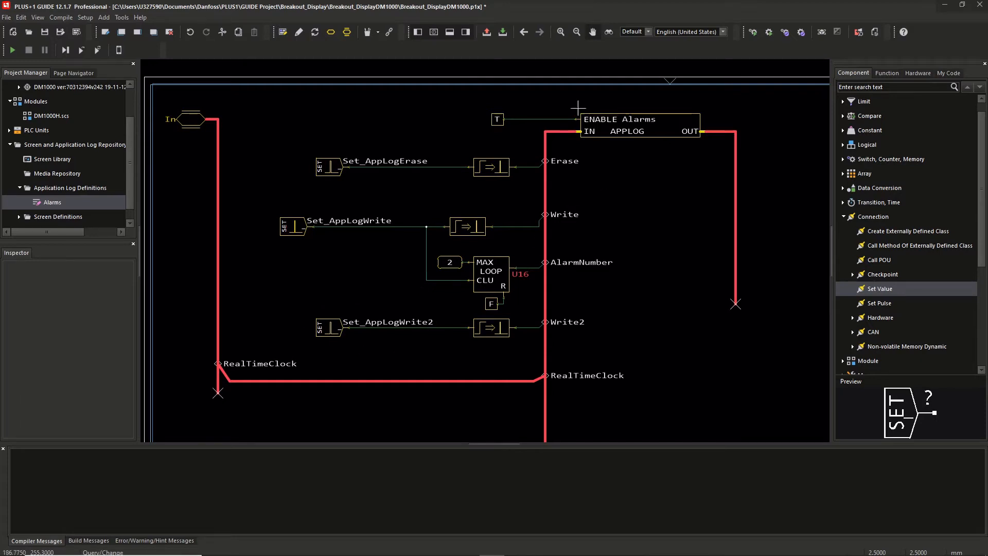
double_click(591, 125)
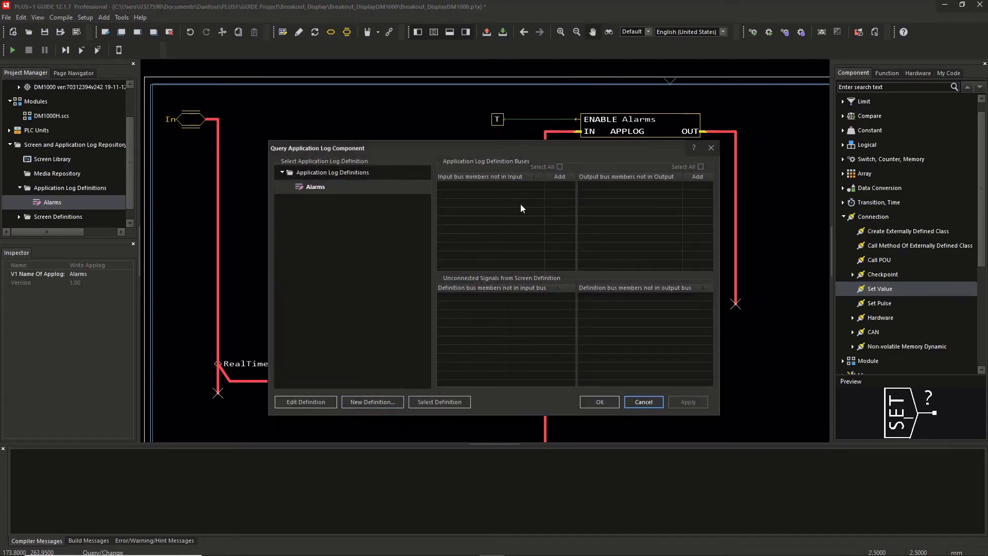
click(643, 402)
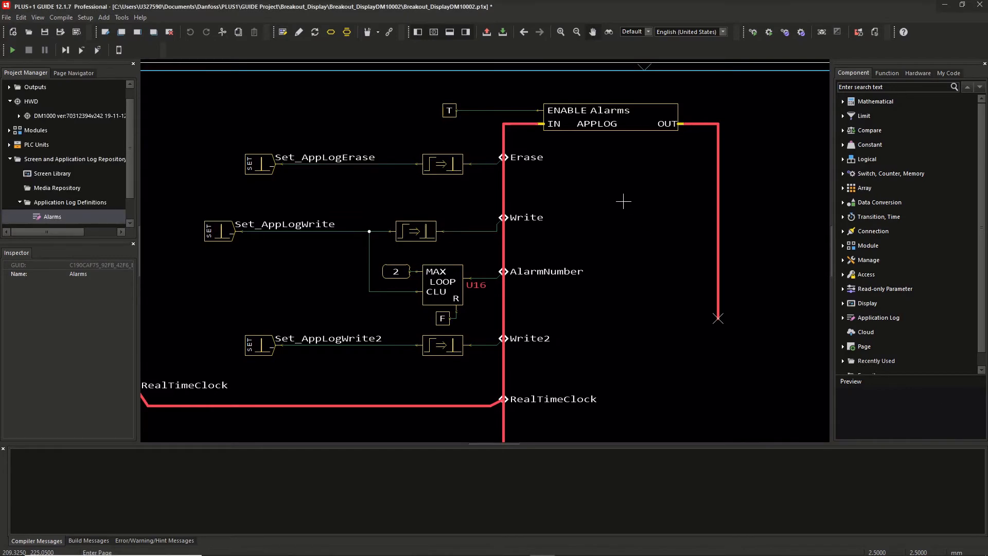
- Query the Alarms APPLOG component to review its definition options, leaving it unchanged
key(q)
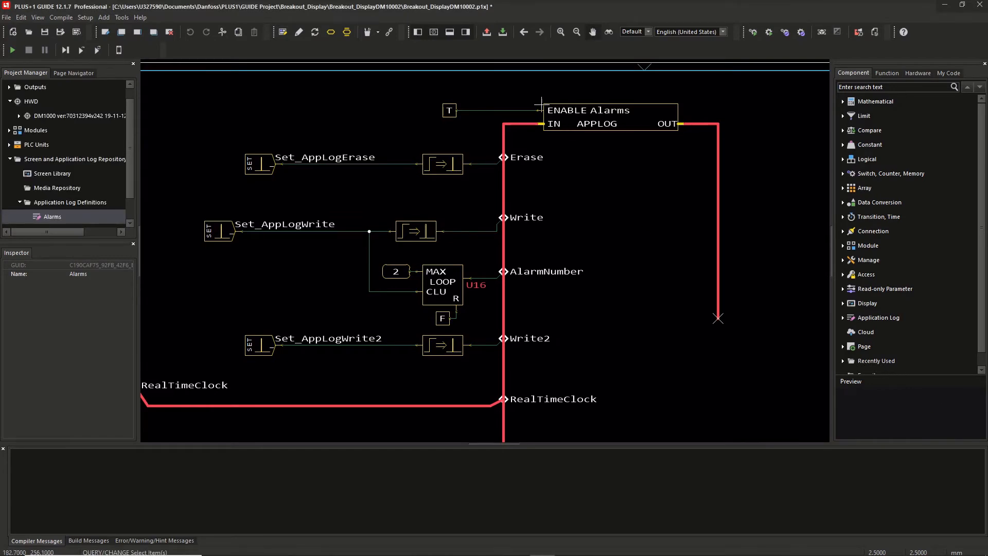
drag(522, 89, 577, 136)
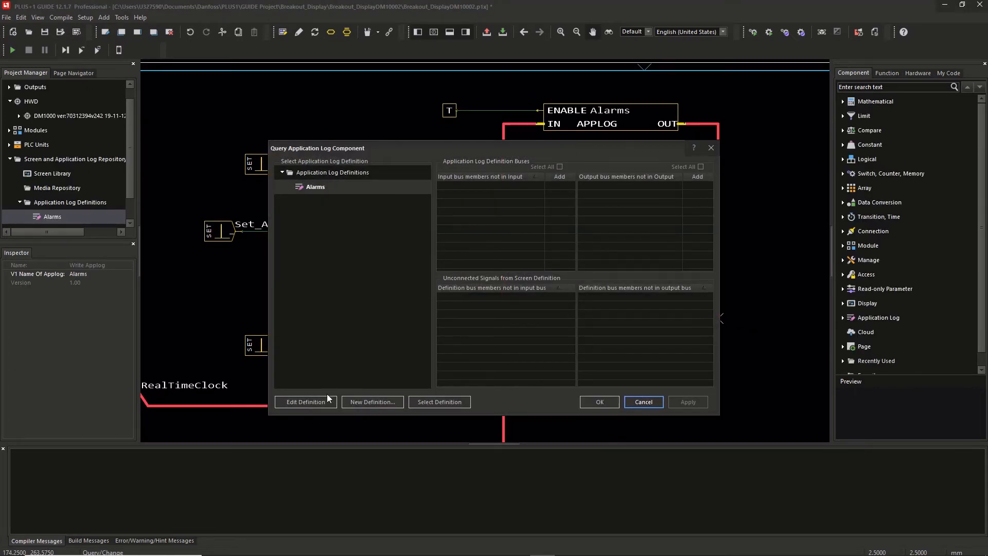
click(643, 402)
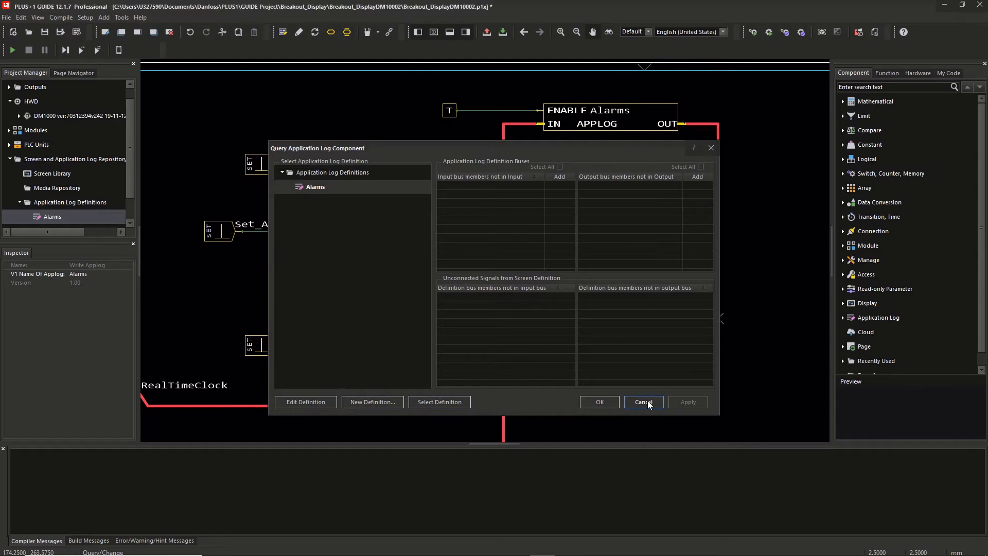
- Open the Alarms application log definition for editing and create a folder named Alarms in the Screen Library
double_click(54, 217)
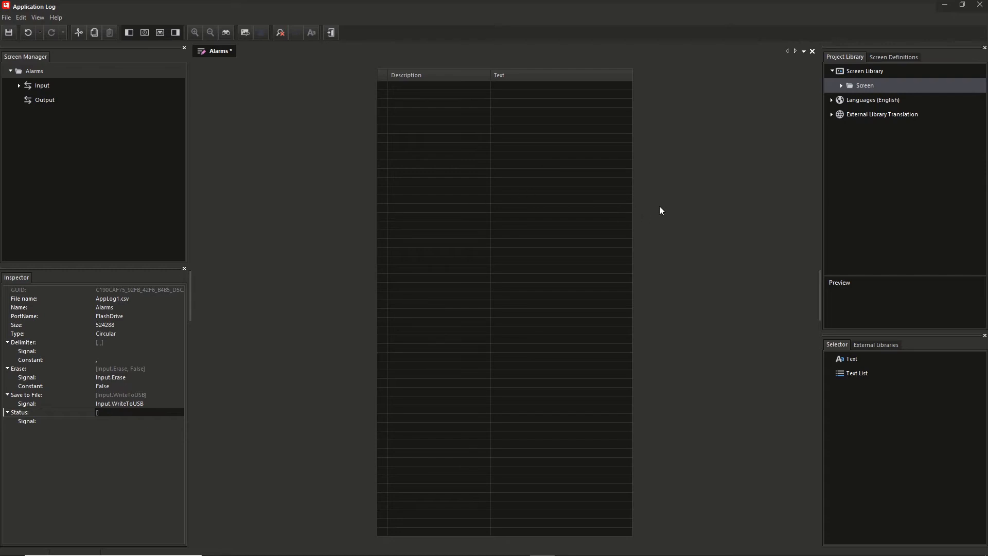
right_click(858, 71)
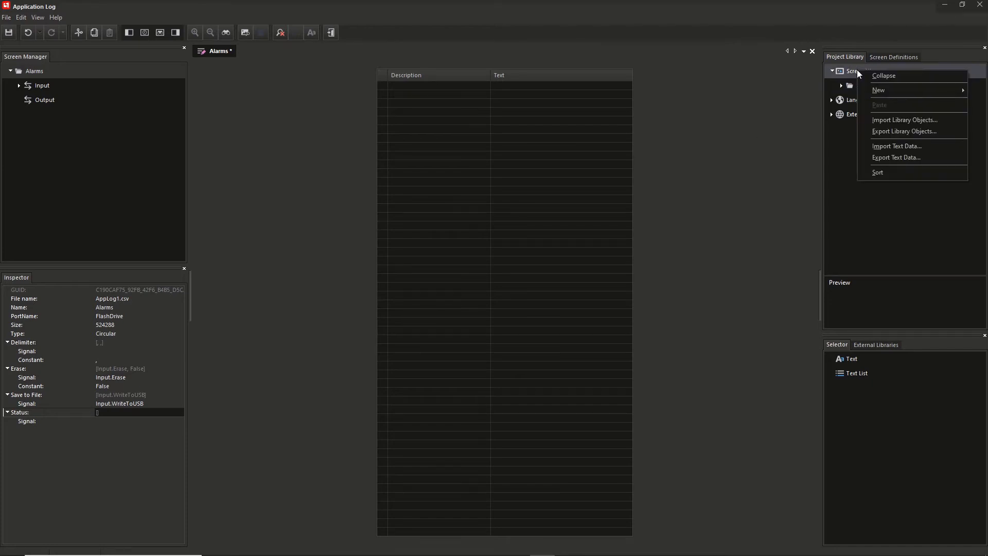
mouse_move(881, 89)
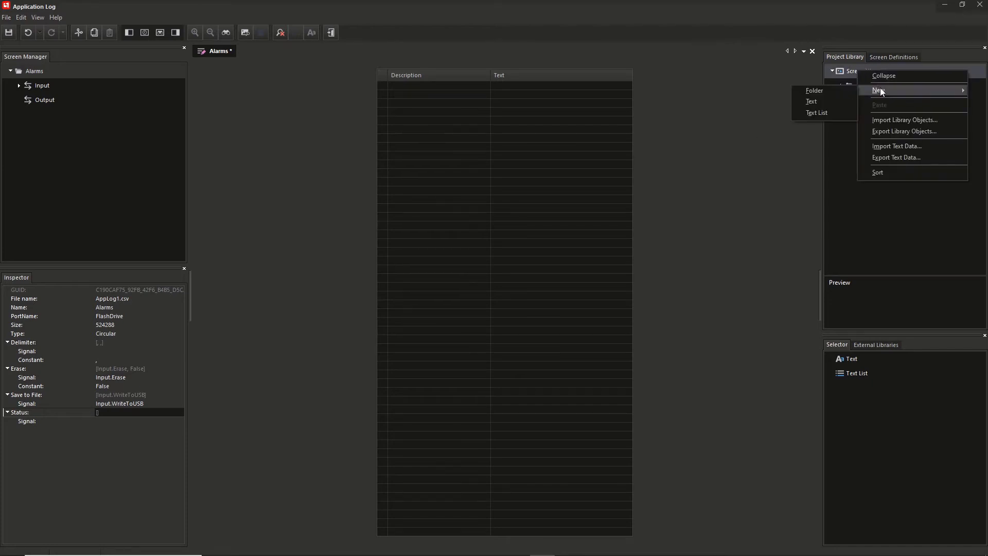
click(826, 89)
text(Alarms)
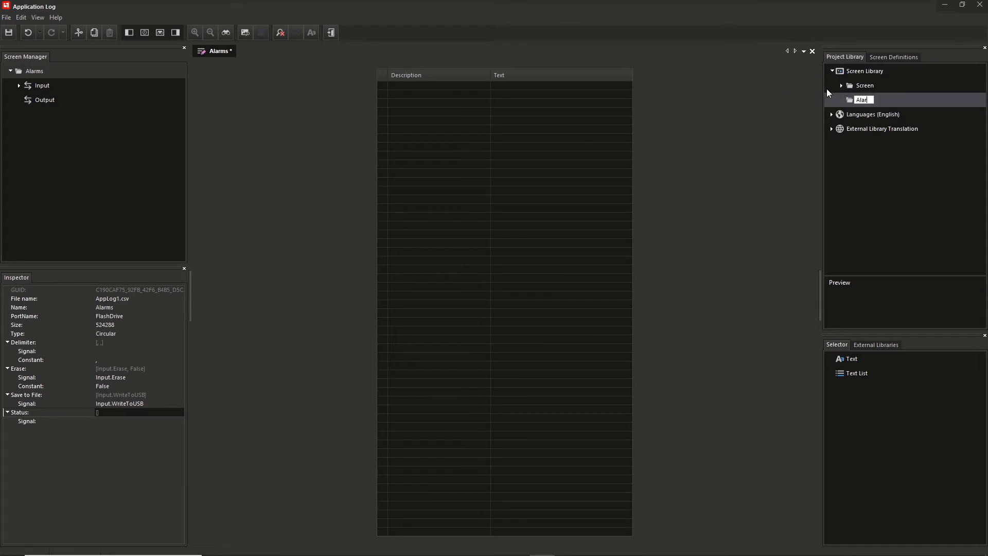
key(Return)
- Create a second Screen Library folder named Date&Time
right_click(852, 70)
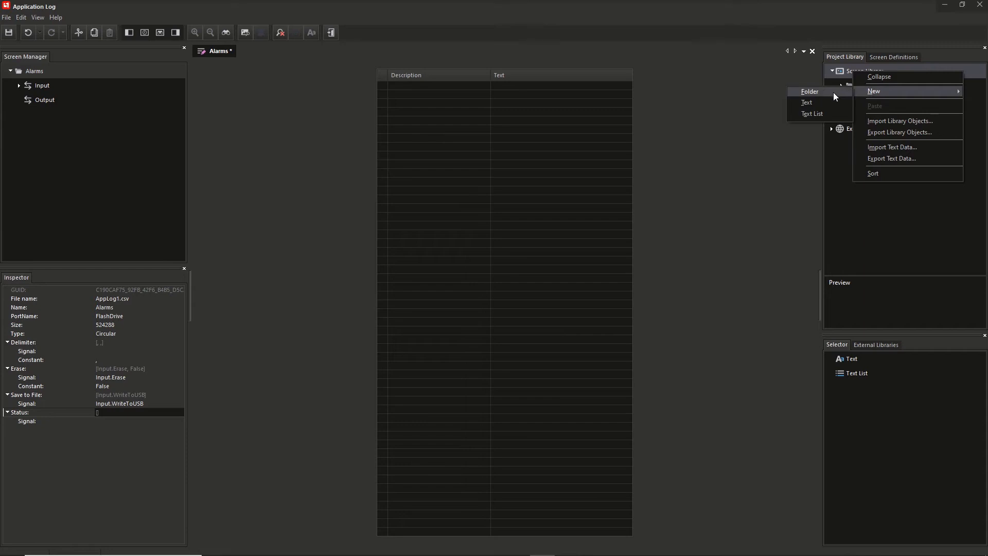
click(833, 91)
text(Date&Time)
key(Return)
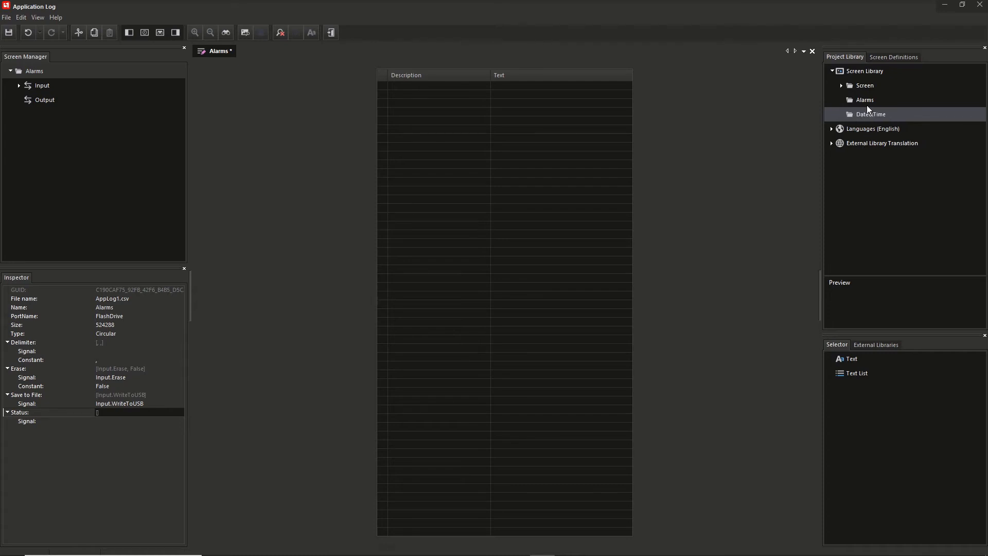
- Create a text definition in the Alarms folder with the description Alarm1 and the text Alarm1
right_click(866, 99)
mouse_move(893, 117)
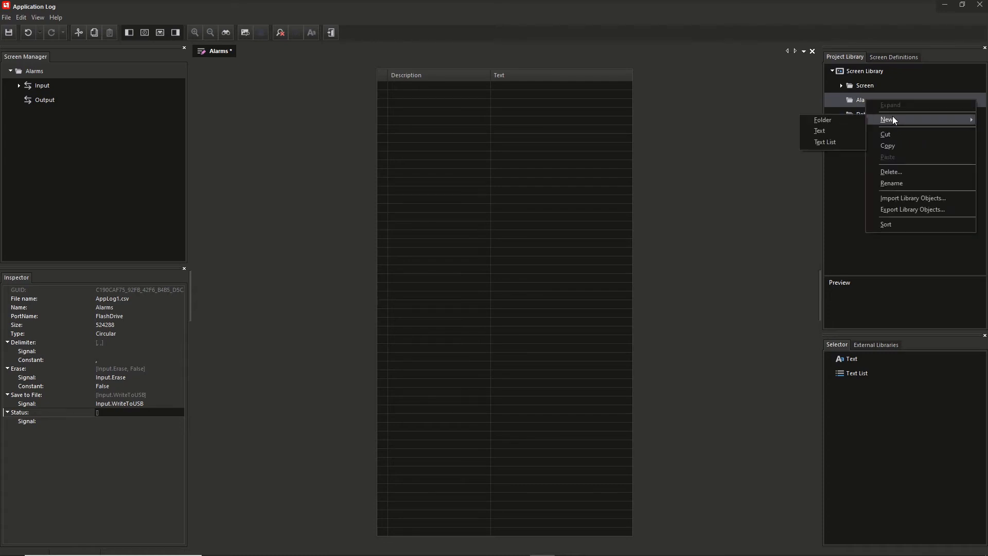
click(835, 132)
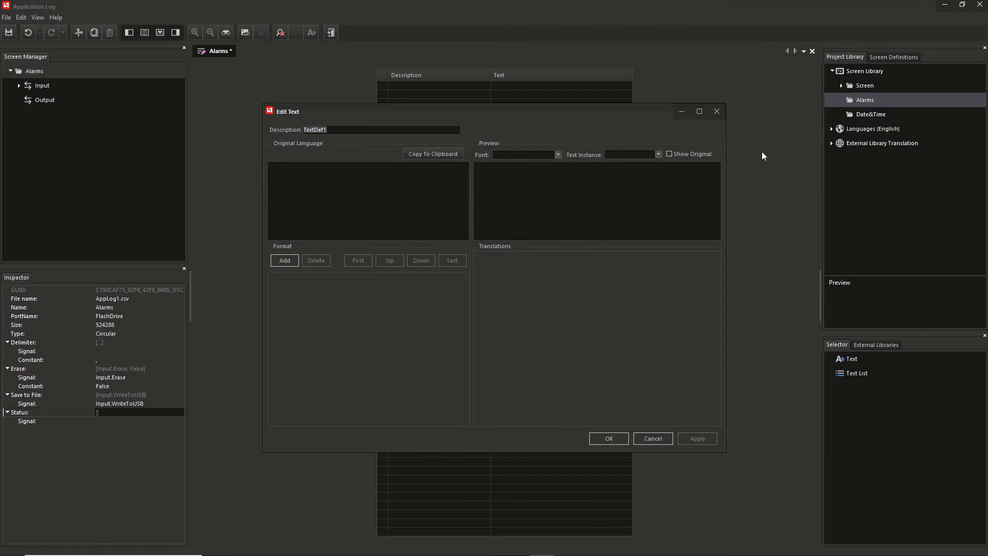
text(Alarm1)
click(344, 176)
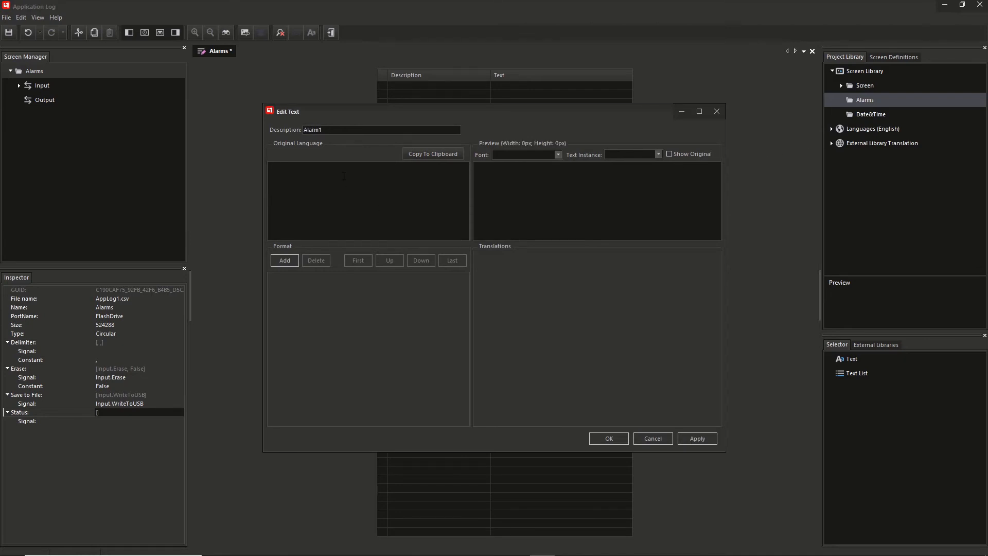
text(Alarm1)
drag(289, 165, 255, 167)
click(607, 438)
- Create a text definition in the Alarms folder with the description Alarm2 and the text Alarm2
right_click(867, 99)
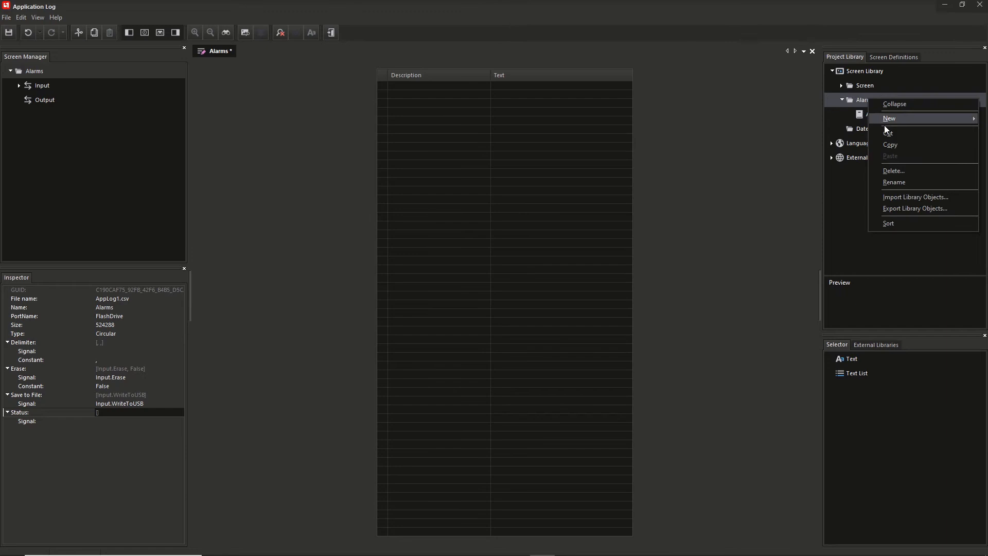
mouse_move(891, 118)
click(842, 131)
text(Alarm2)
click(365, 178)
text(Alarm2)
click(607, 438)
- Create a text definition in the Alarms folder with the description Alarm3 and the text Alarm3
right_click(866, 101)
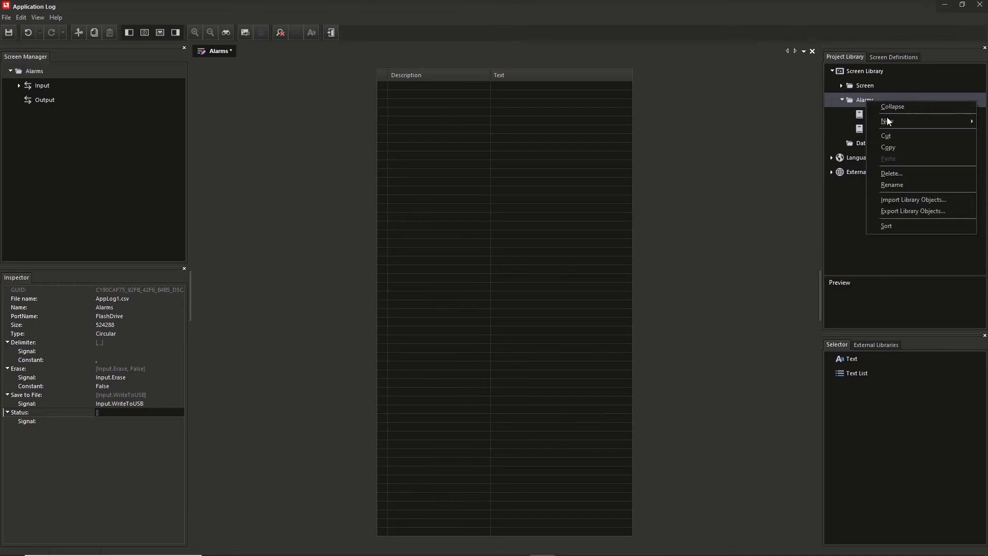
click(845, 133)
text(Alarm1)
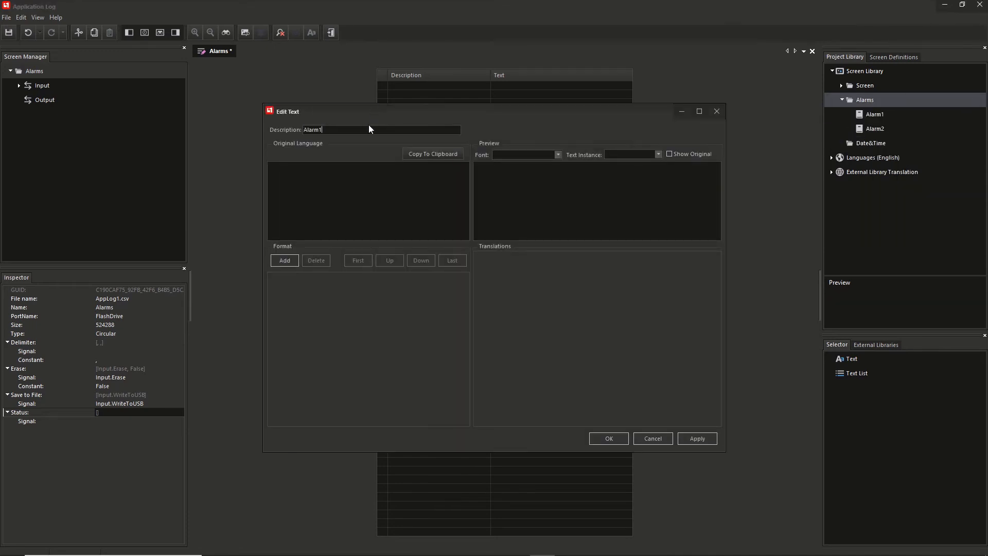
click(354, 188)
text(Alarm3)
click(609, 438)
- Start a new text list in the Alarms folder and set its description to AlarmList
right_click(869, 100)
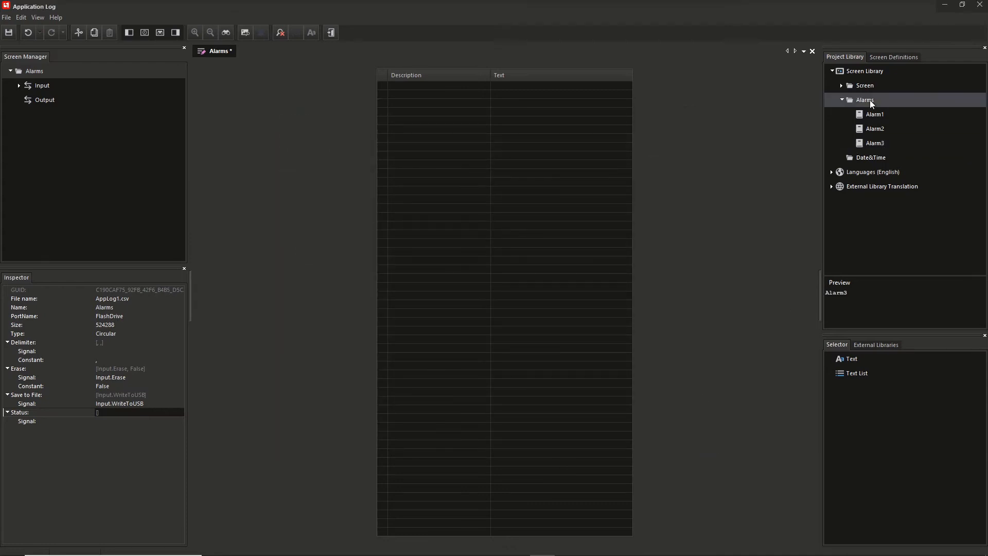
mouse_move(883, 120)
click(833, 143)
drag(380, 147, 324, 147)
text(AlarmLis)
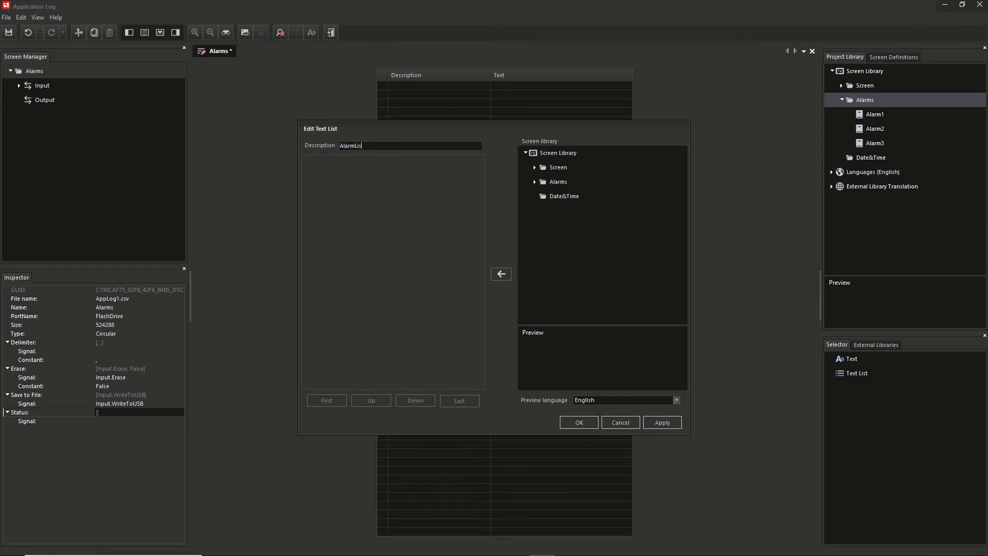
- Add the texts Alarm1, Alarm2 and Alarm3 to AlarmList in that order and save the list
click(534, 182)
click(560, 196)
click(563, 224)
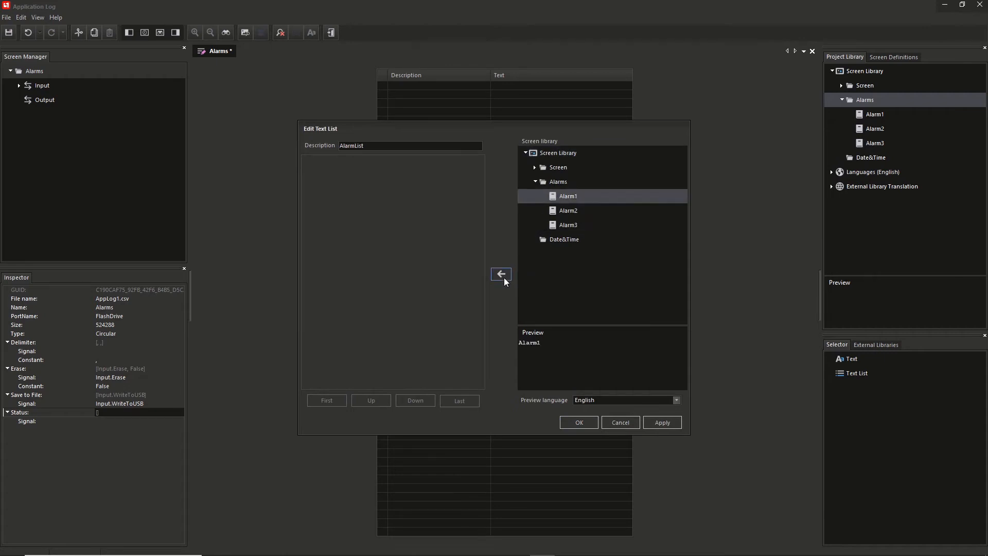
click(503, 276)
click(567, 210)
click(503, 275)
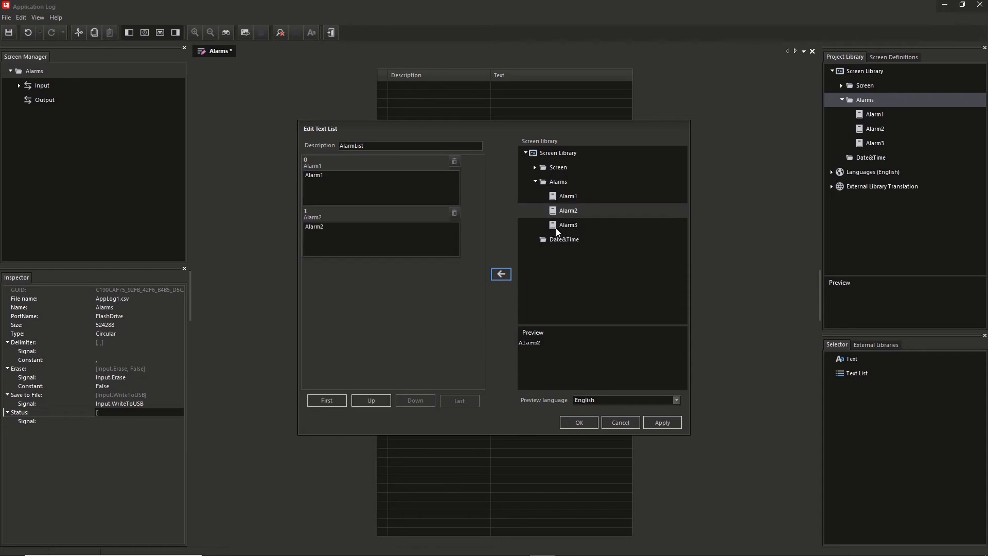
click(556, 228)
click(502, 276)
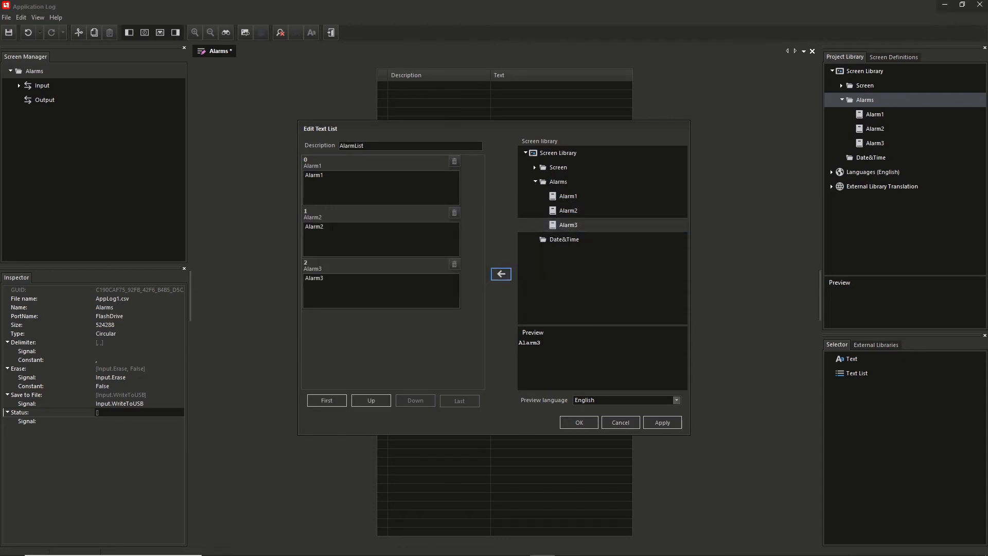
click(656, 421)
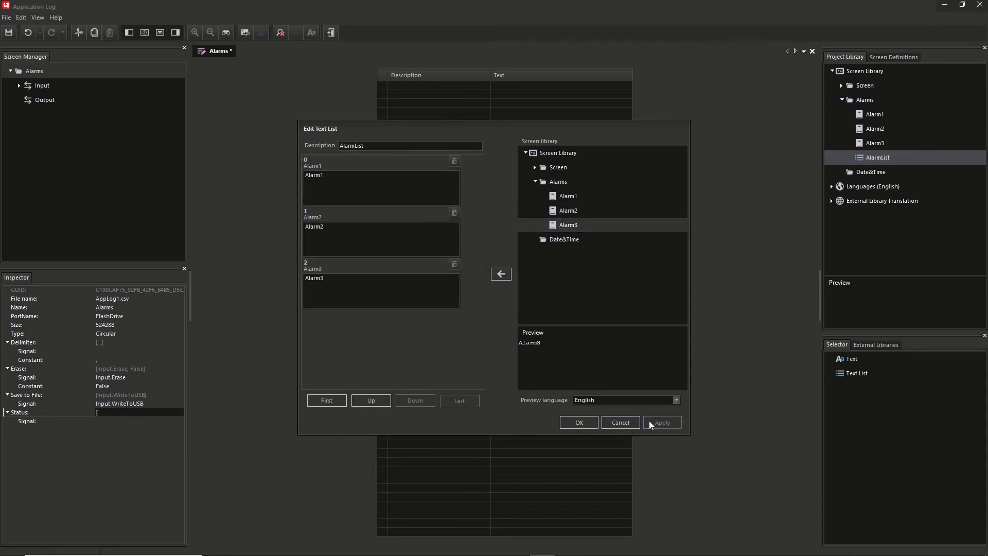
click(579, 423)
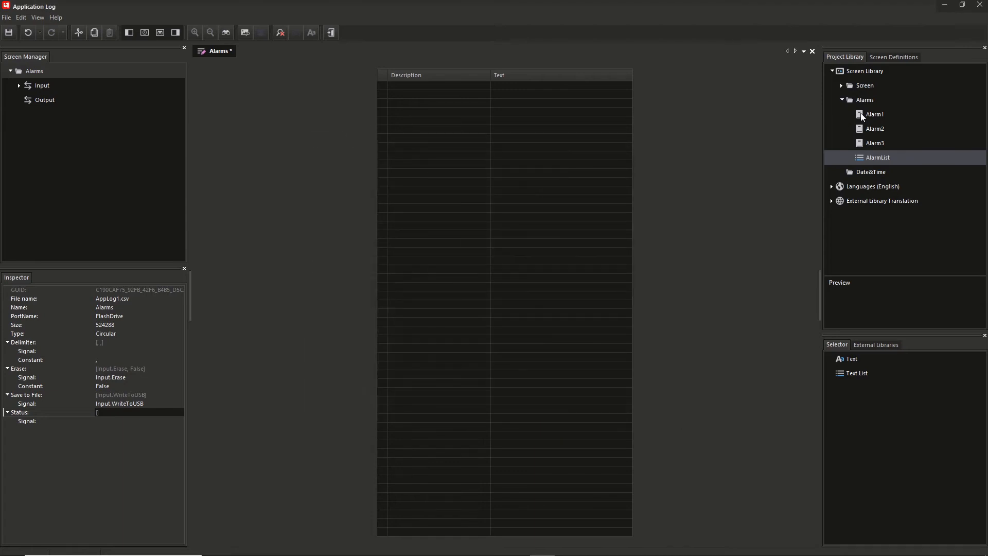
- Start a new text definition in the Date&Time folder and set its description to Date&Time
right_click(865, 173)
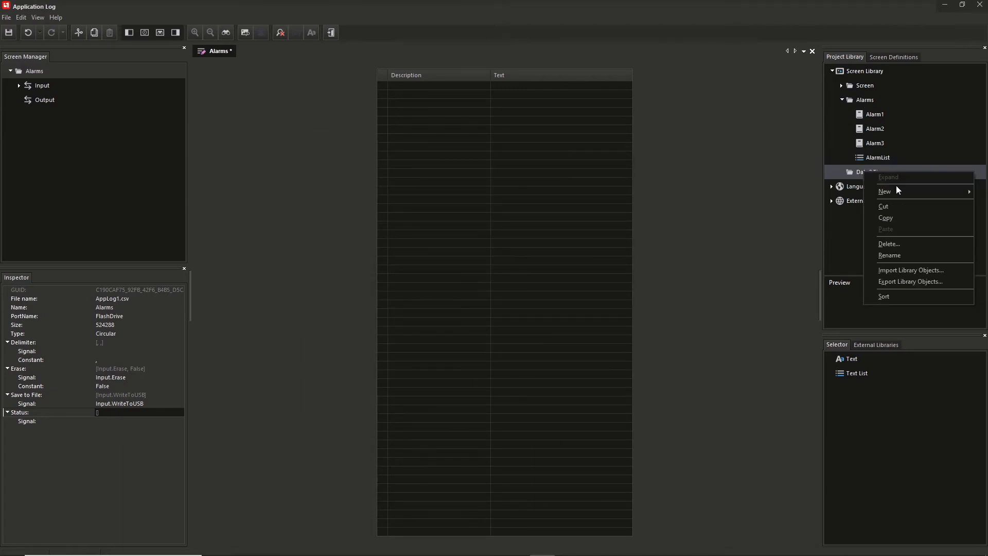
mouse_move(889, 192)
click(833, 204)
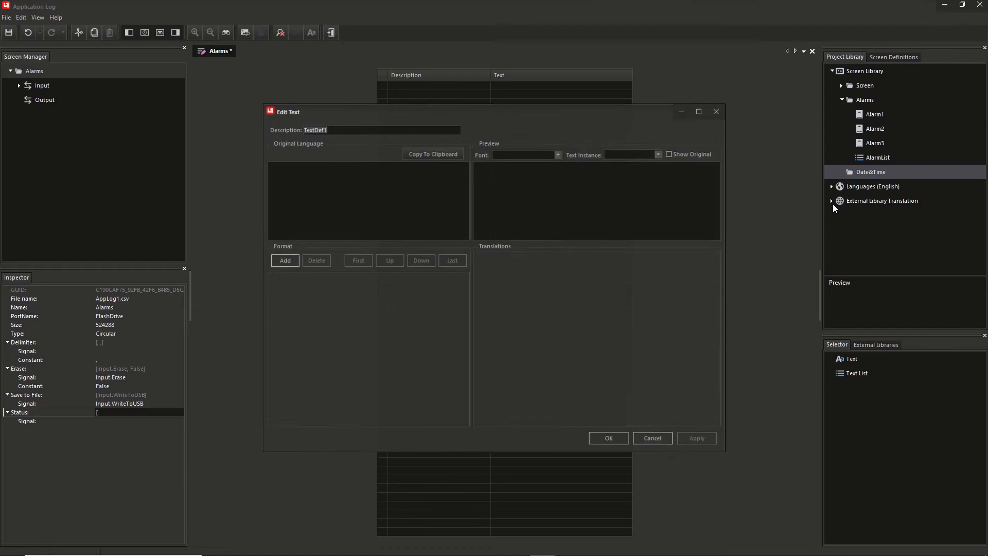
text(D)
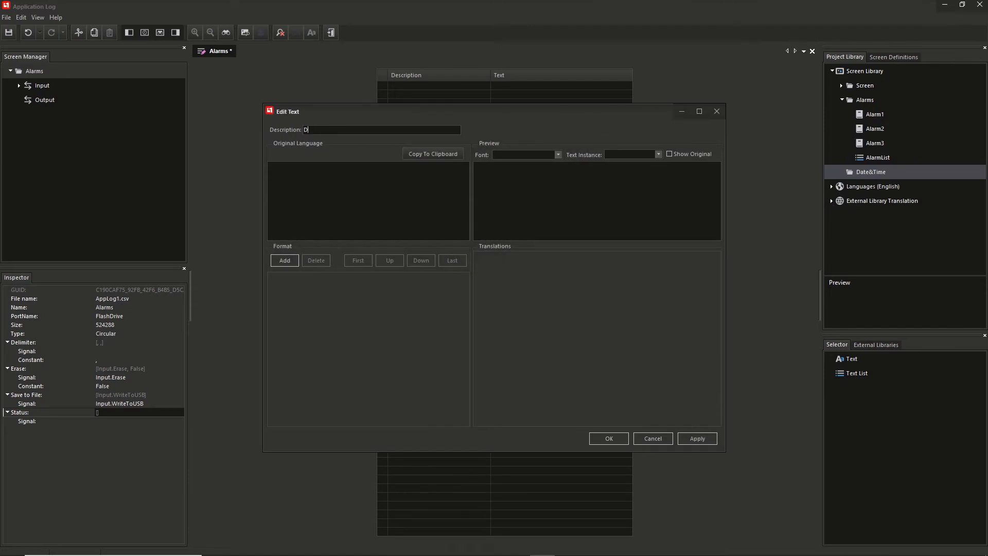
text(ate&Time)
key(Tab)
- Add the first number format with Left padding and 4 digits, and enter %1$: as the original text
click(286, 261)
click(404, 303)
click(389, 320)
click(448, 301)
click(448, 301)
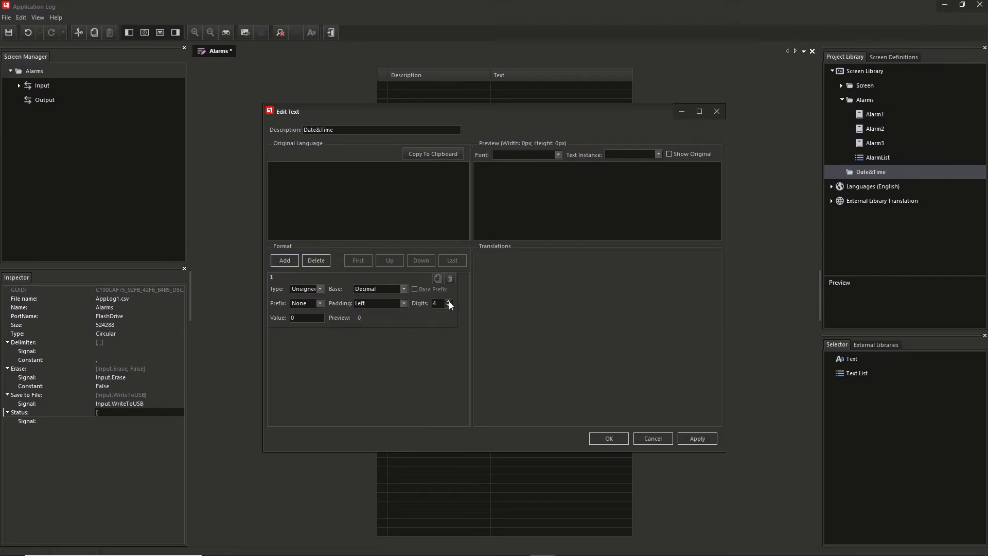
text(%1$:)
- Add a second number format with Zero padding and append %2$ to the original text
click(285, 260)
click(378, 359)
click(371, 383)
click(385, 235)
text(%2$)
- Add a third number format with Zero padding and 2 digits, and append :%3$ to the original text
click(285, 260)
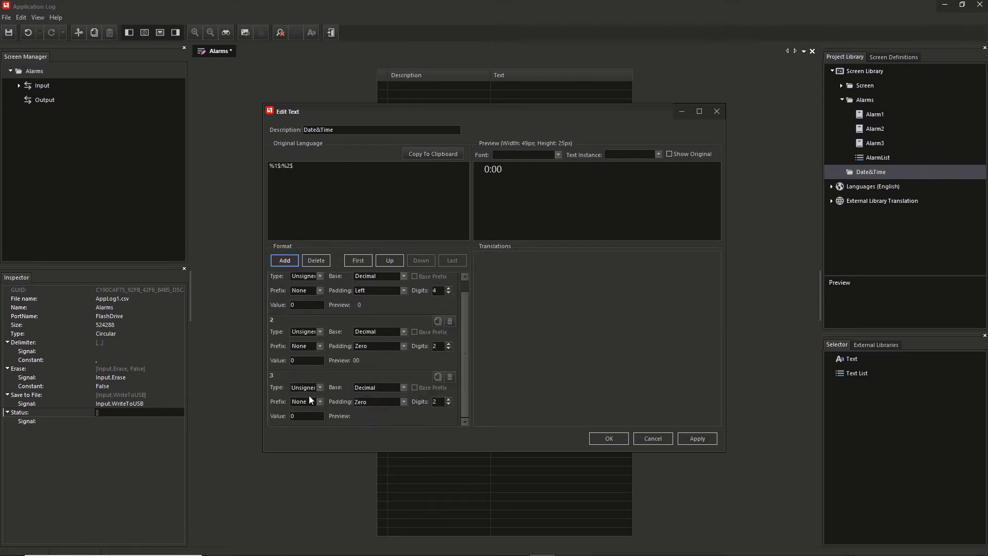
click(316, 176)
text(%3$)
text(:)
key(BackSpace)
key(Left)
text(:)
- Add three more zero-padded two-digit formats, append a space and %4$:%5$:%6$ to the original text, and save the definition
click(285, 260)
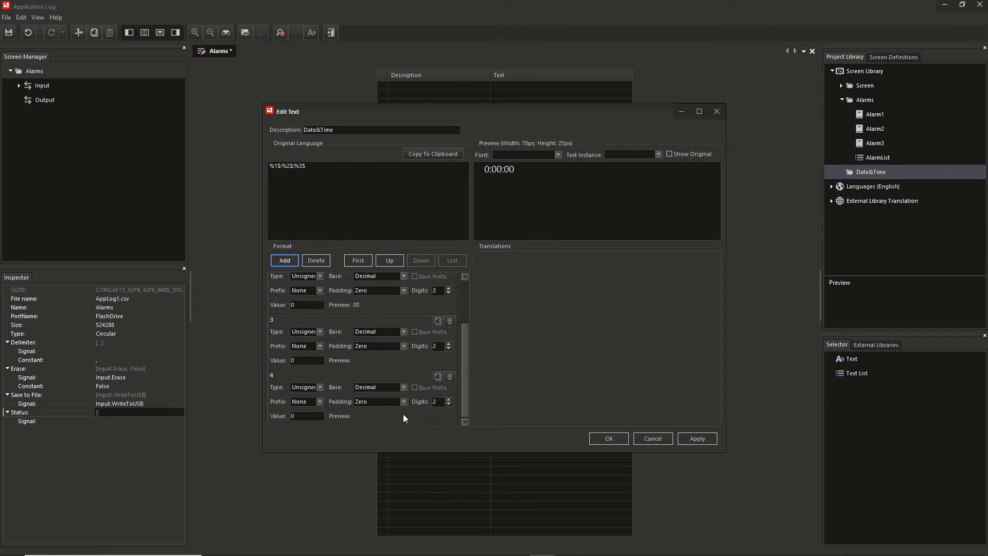
click(383, 168)
click(436, 376)
key(shift+Tab)
text(:%5$:)
click(438, 376)
key(shift+Tab)
text(%6$)
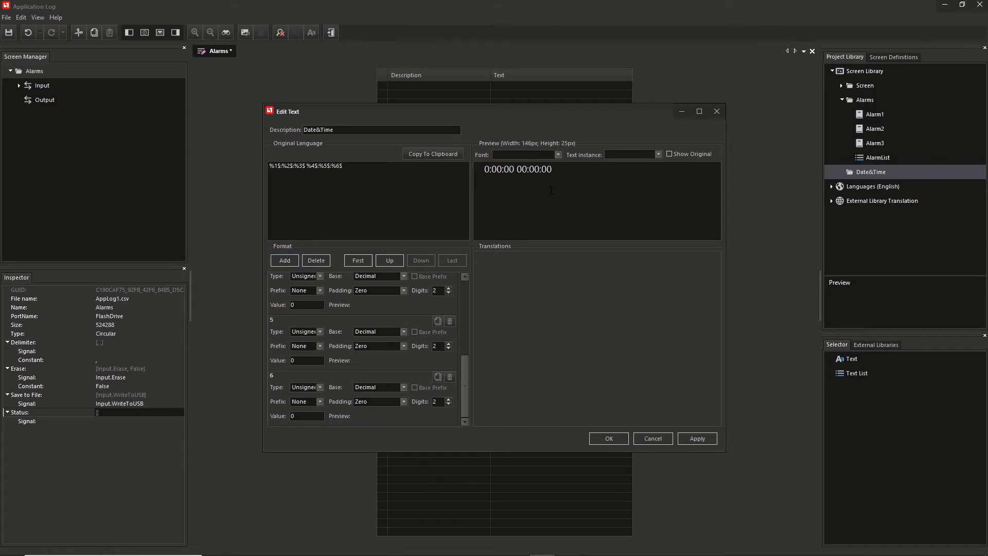
click(699, 439)
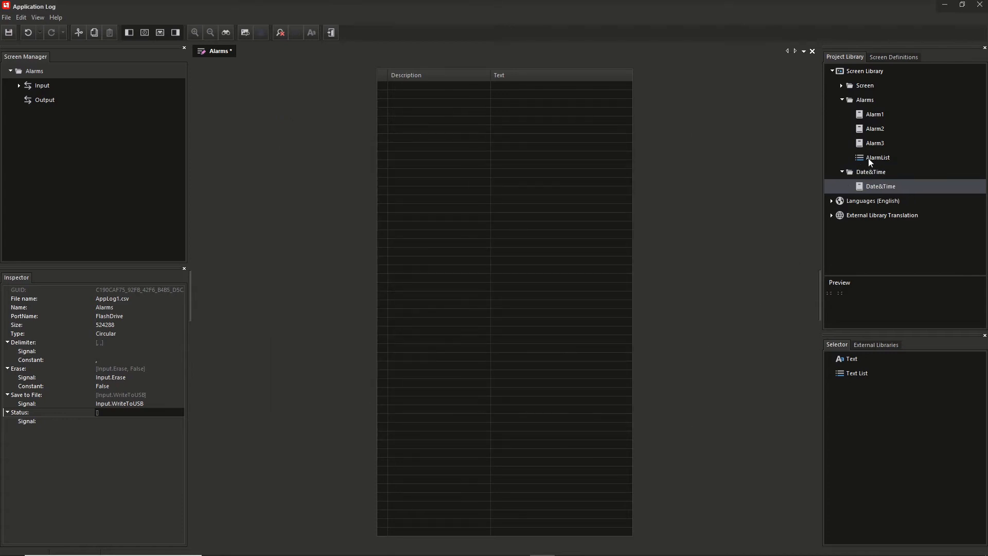
- Place AlarmList from the Screen Library as the first entry in the Alarms log table
drag(875, 158, 575, 174)
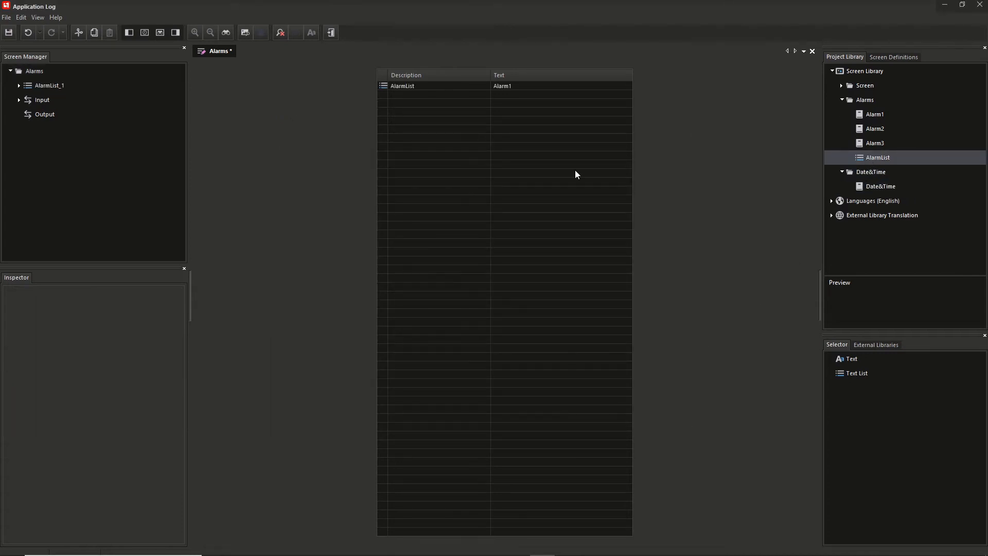
- Place the Date&Time text from the Screen Library into the Alarms log table
click(886, 189)
drag(880, 186, 555, 183)
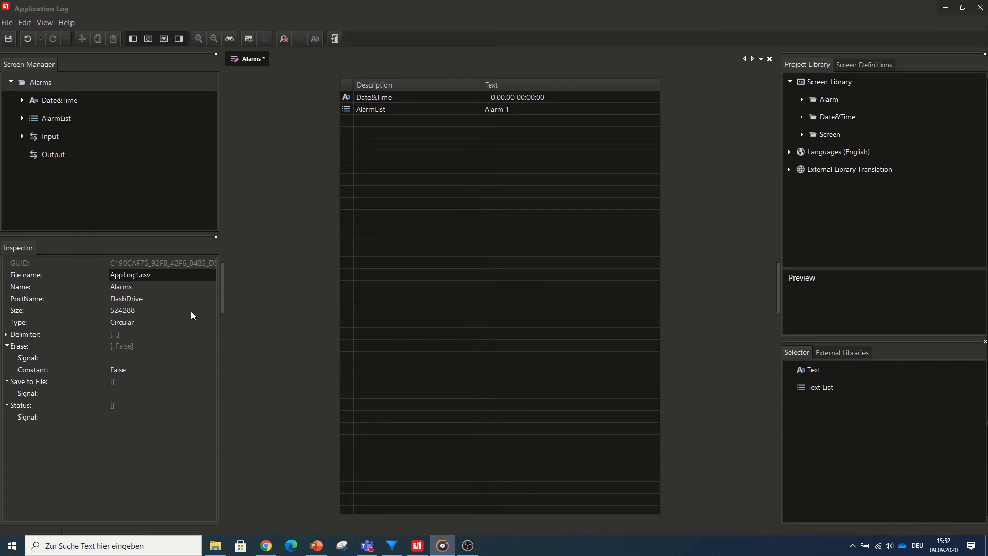
- Examine the Alarms log's properties, including its name and port name
click(11, 82)
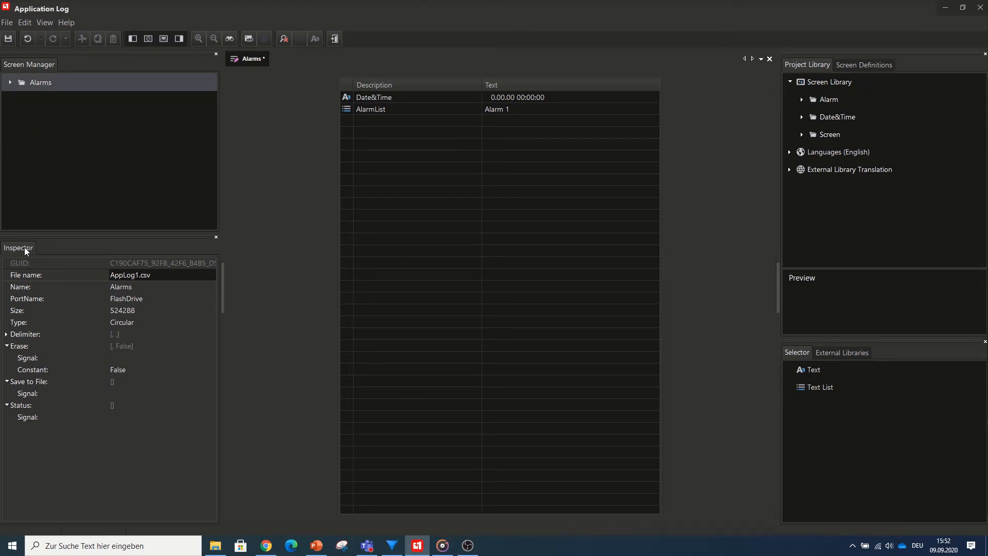
click(11, 82)
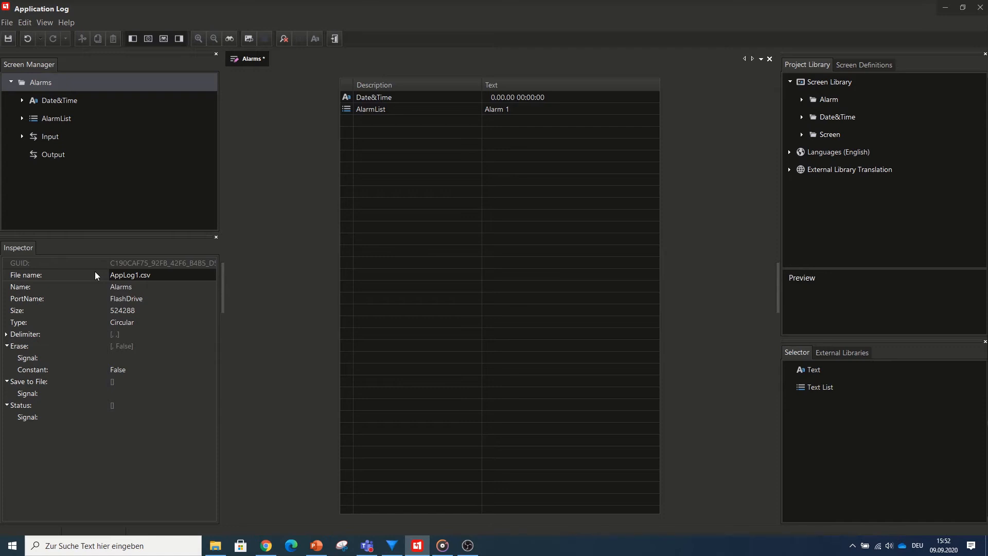
click(80, 290)
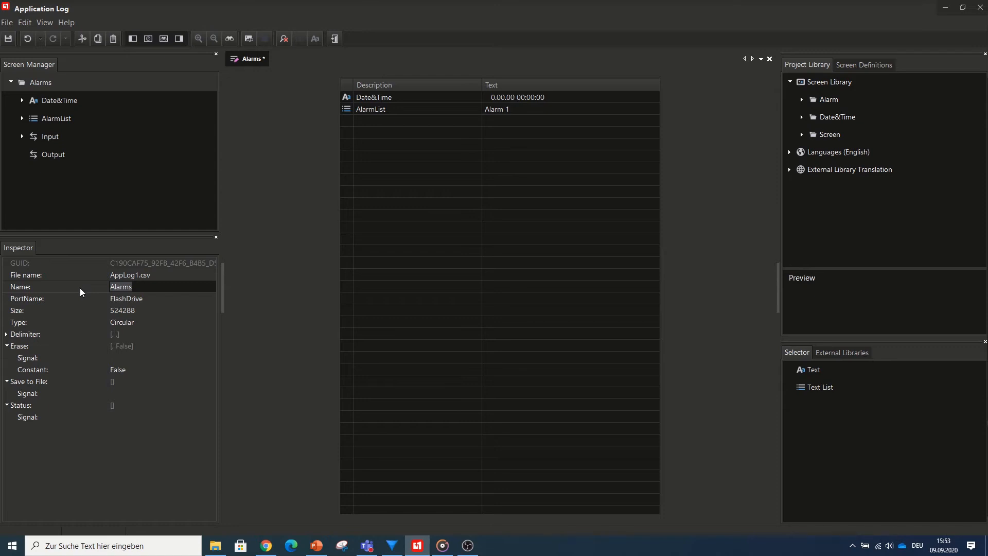
click(73, 298)
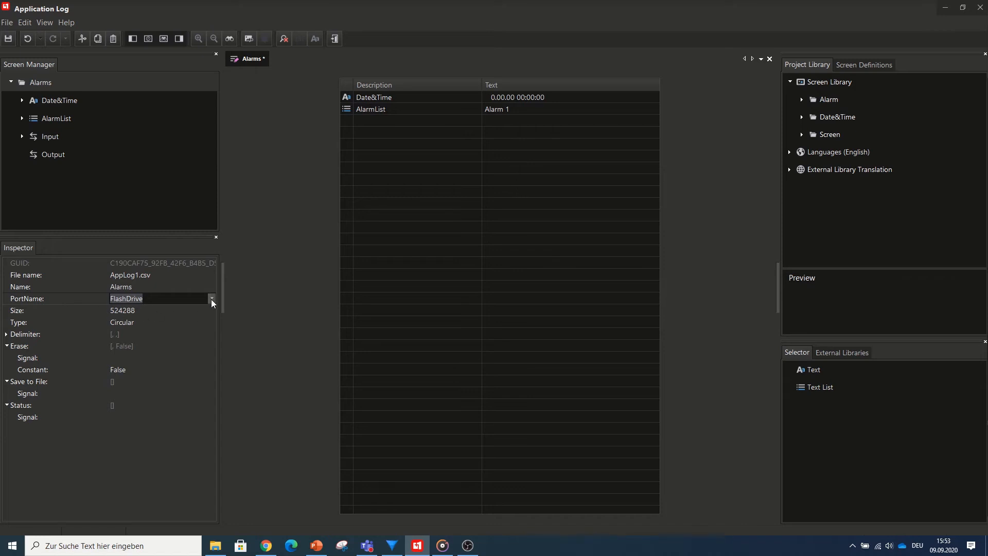
- Try stepping the Alarms log's size down and up around 524288
click(41, 310)
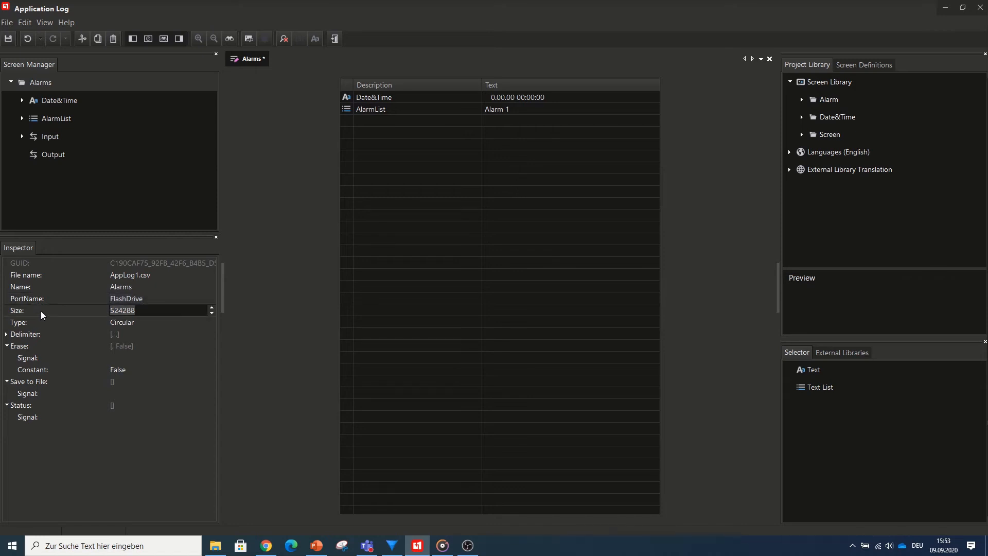
click(211, 313)
click(211, 313)
click(212, 308)
click(211, 308)
click(211, 308)
click(211, 313)
click(212, 313)
click(211, 308)
- Choose Circular as the Alarms log's type
click(172, 322)
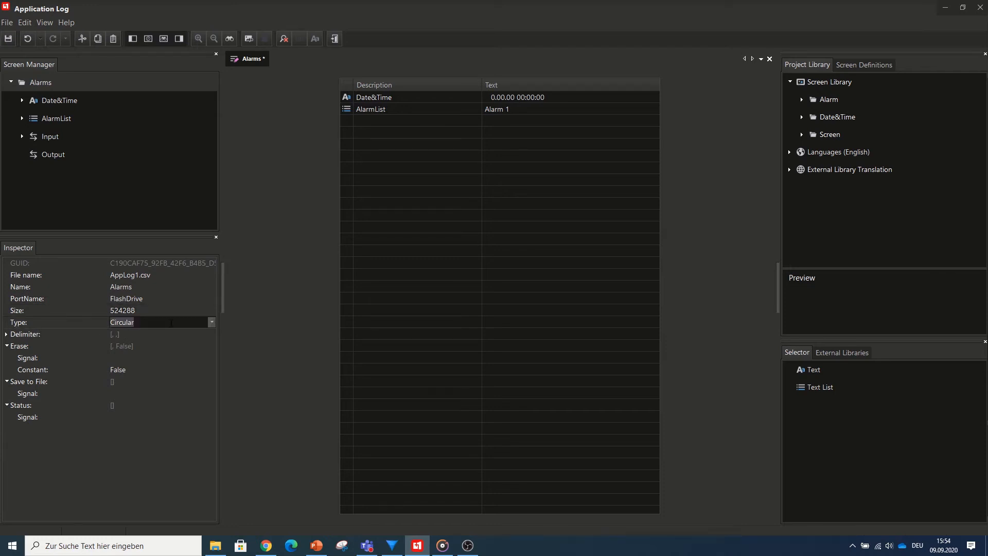
click(211, 323)
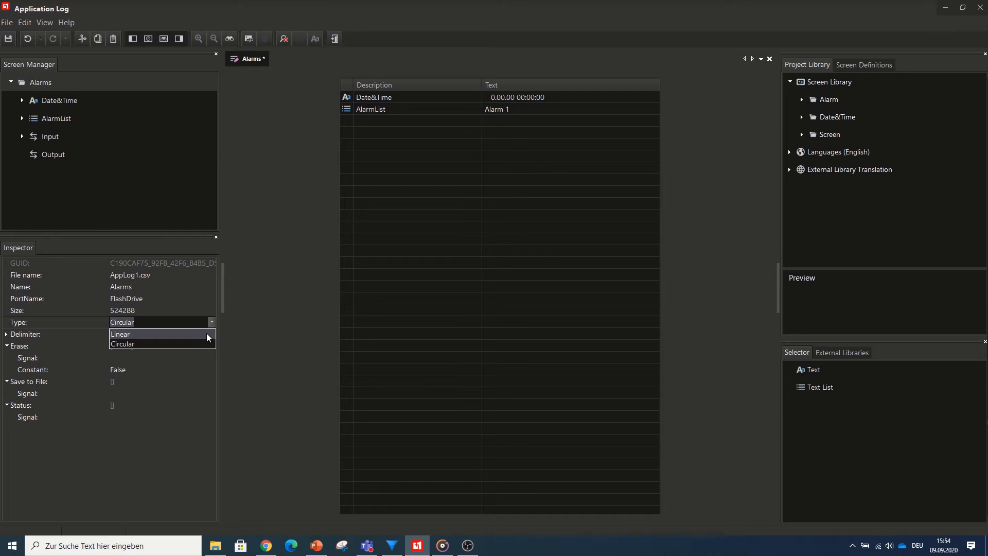
click(131, 344)
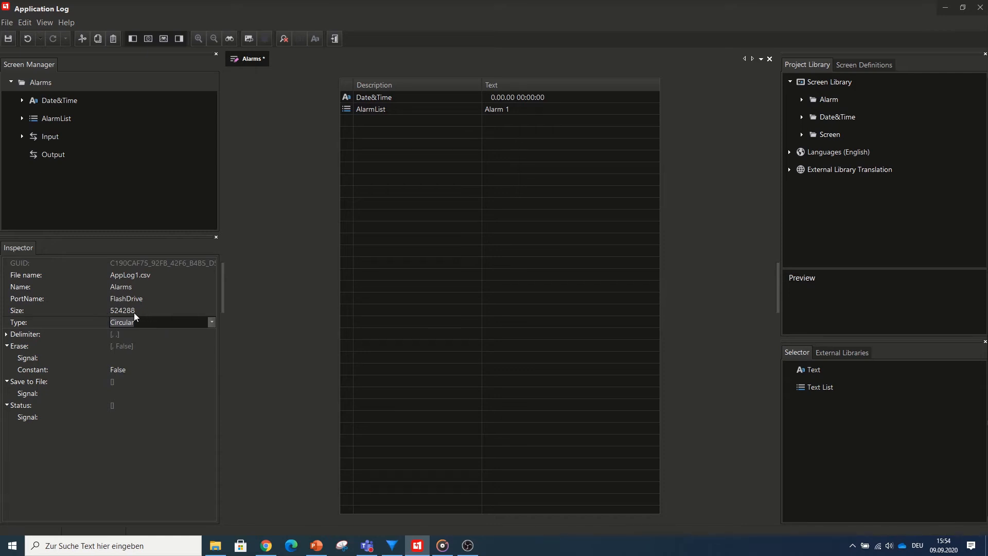
- Examine the constant options available for the Alarms log's delimiter
click(6, 334)
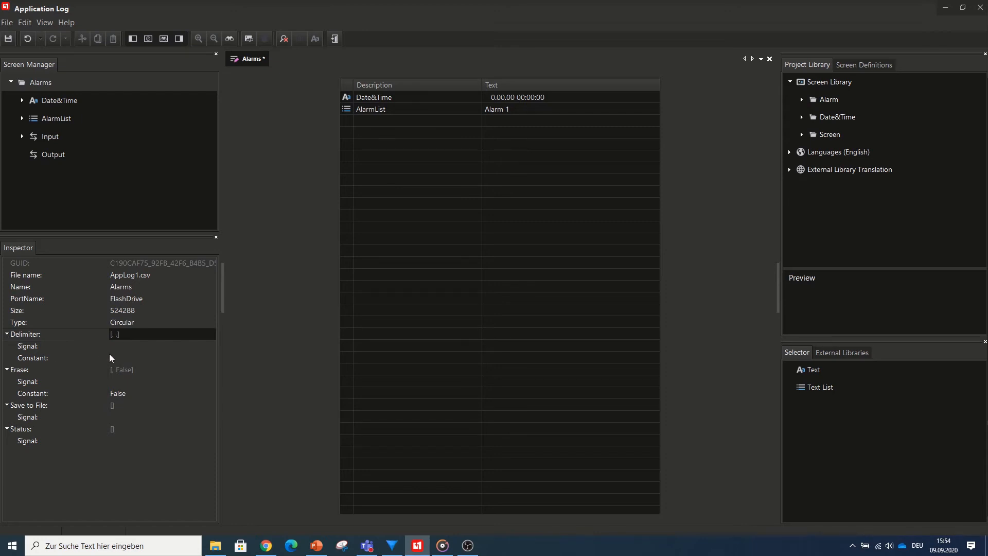
click(131, 359)
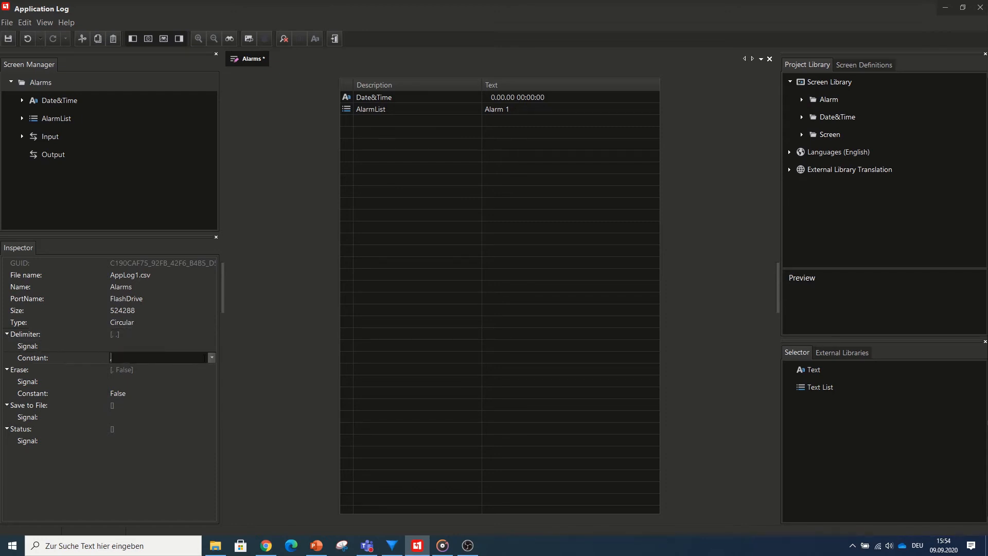
click(211, 357)
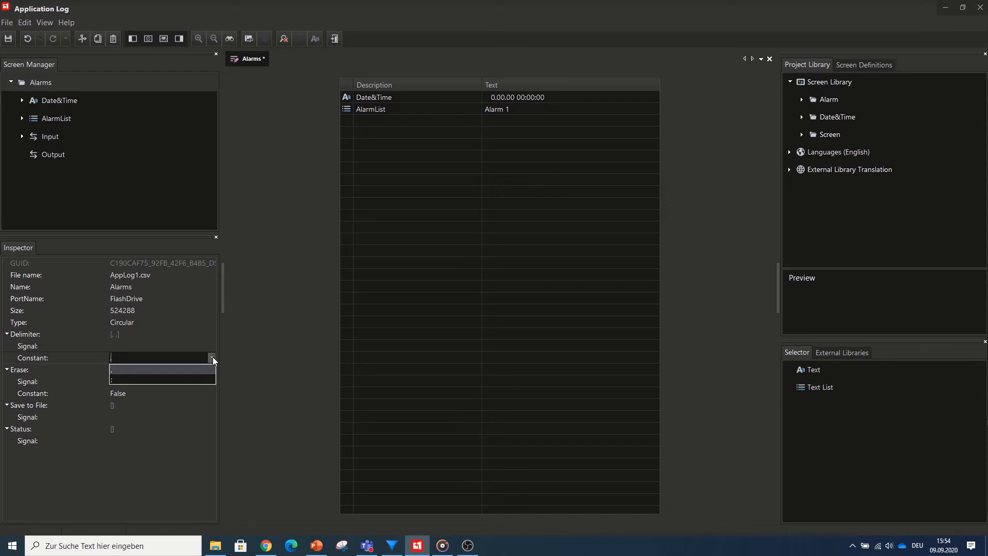
click(212, 357)
click(7, 334)
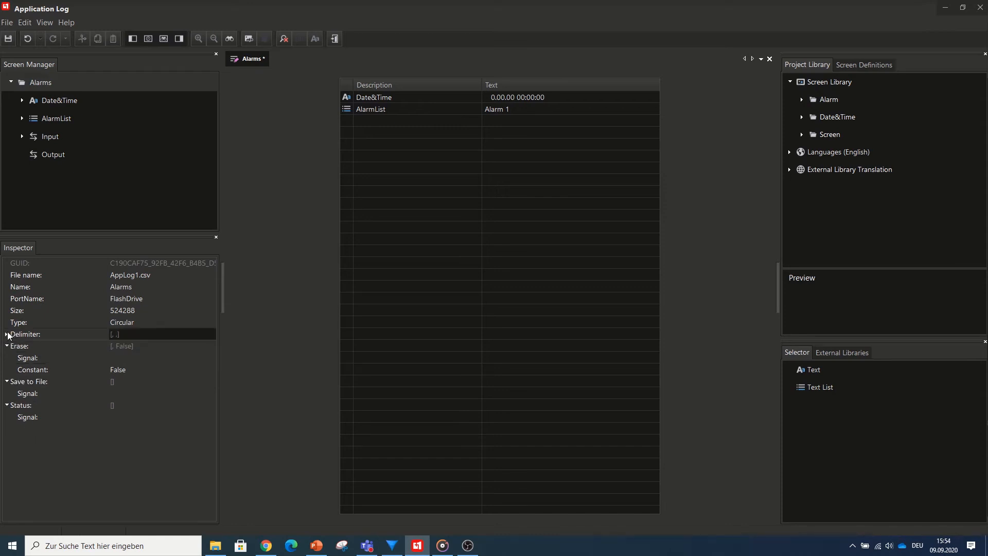
- Assign the Input.Erase signal to the Alarms log's Erase property
click(144, 370)
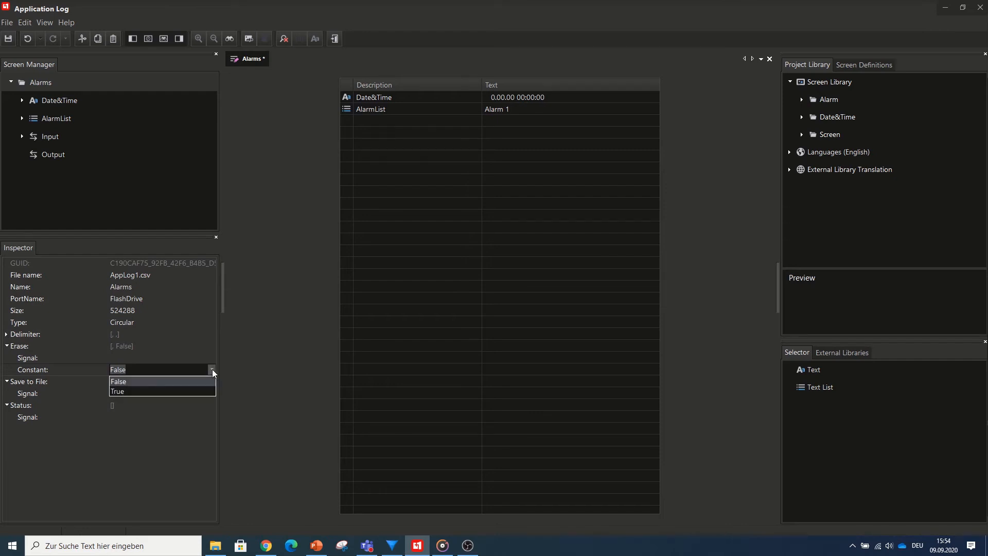
click(138, 356)
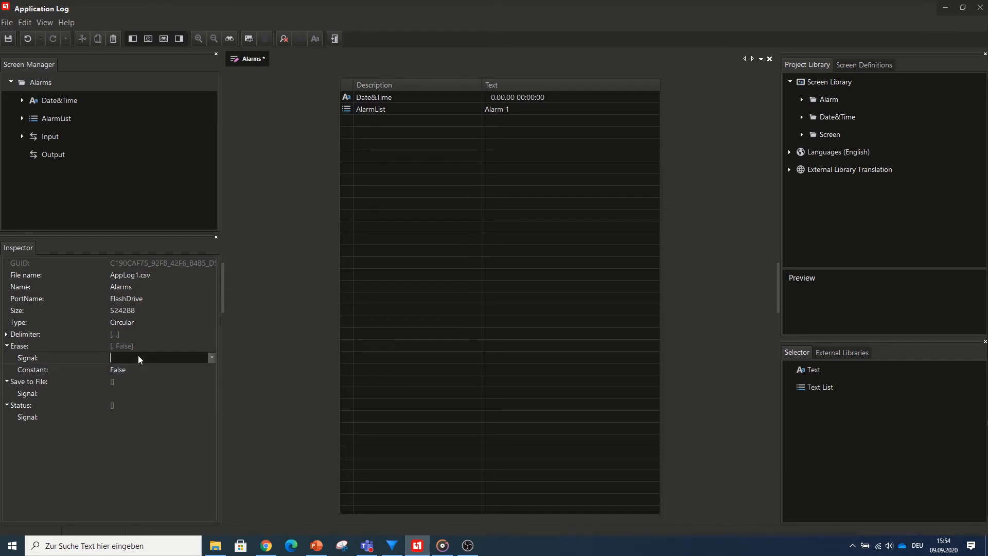
click(211, 358)
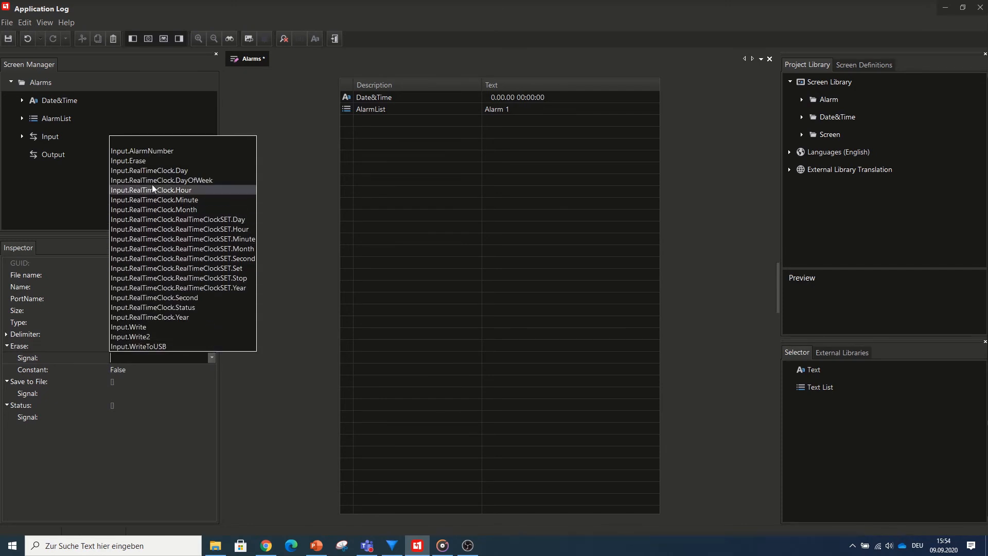
click(146, 161)
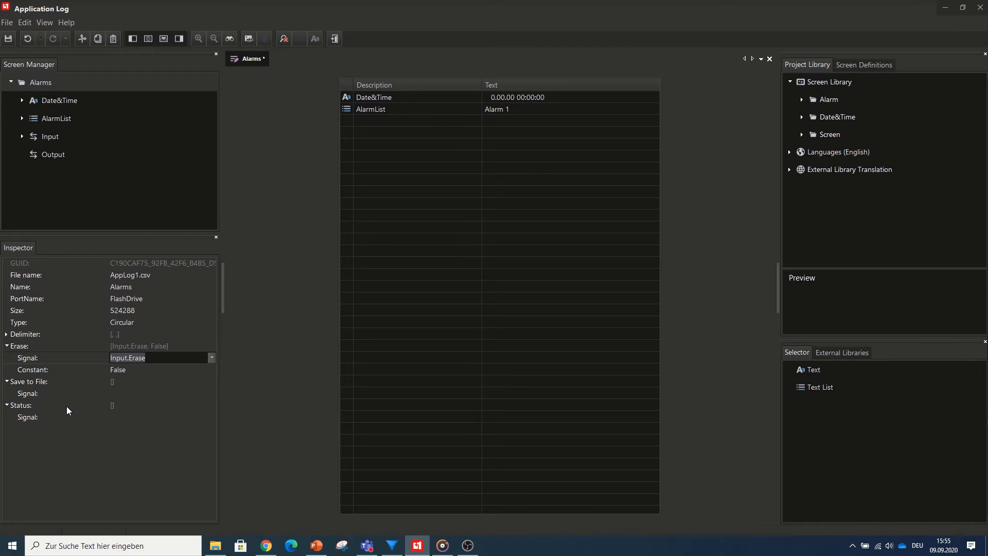
- Check the Save to File and Status signal properties of the Alarms log and collapse both groups
click(125, 394)
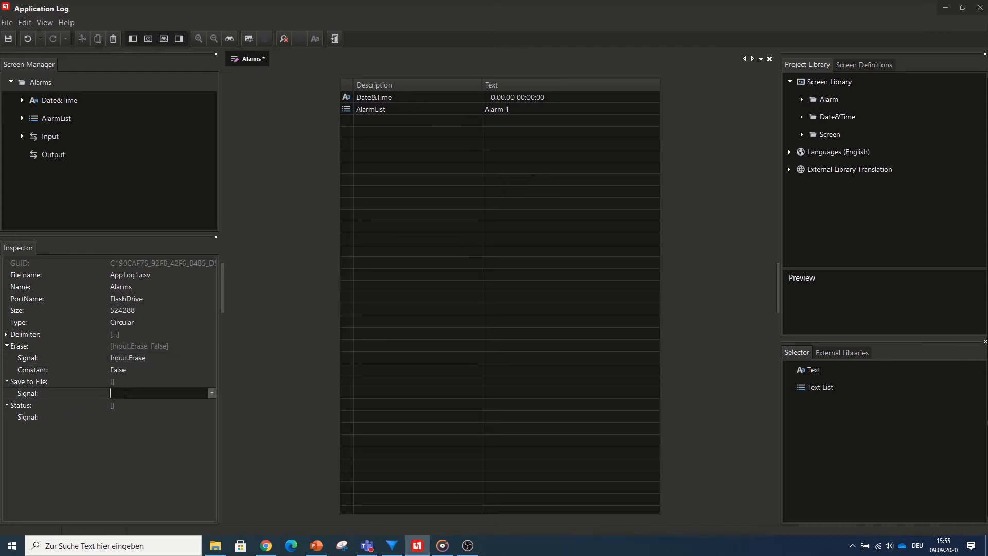
click(57, 381)
click(7, 382)
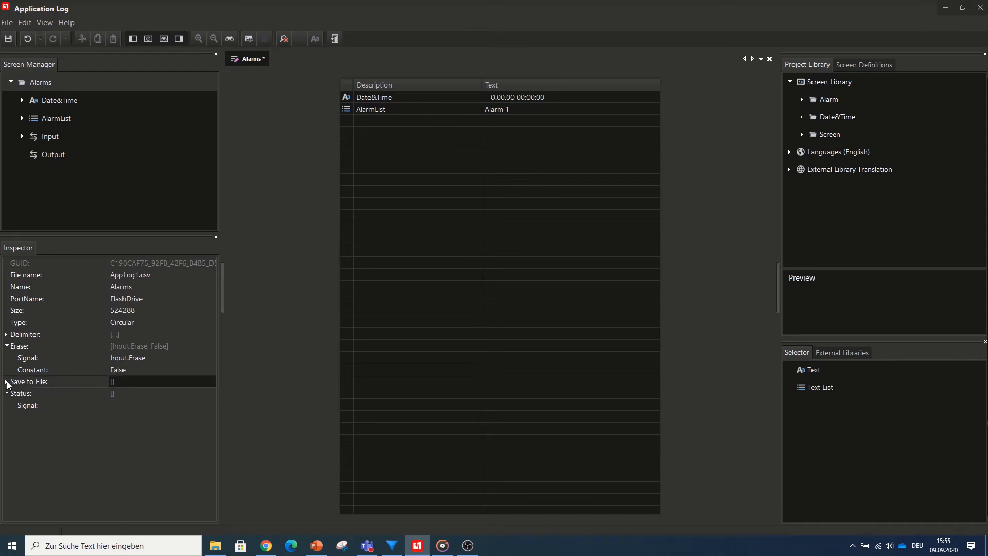
click(135, 404)
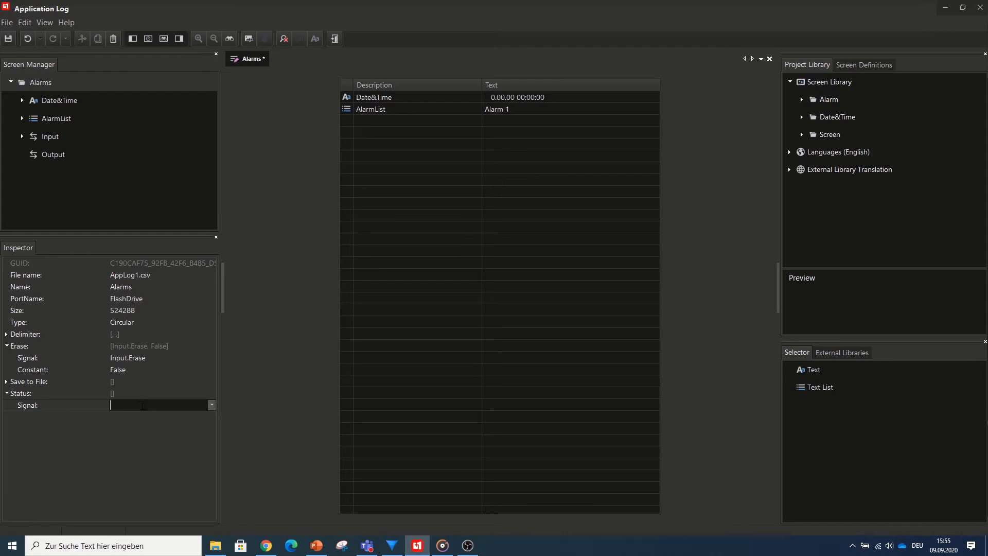
click(7, 395)
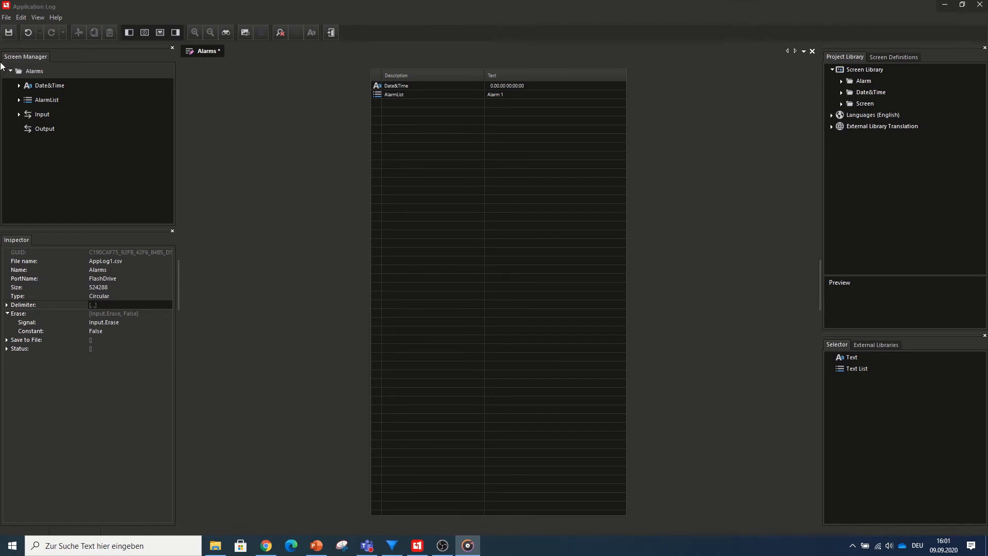
- Examine the Date&Time entry and the signals assigned to its Data Values 1 to 6
click(43, 85)
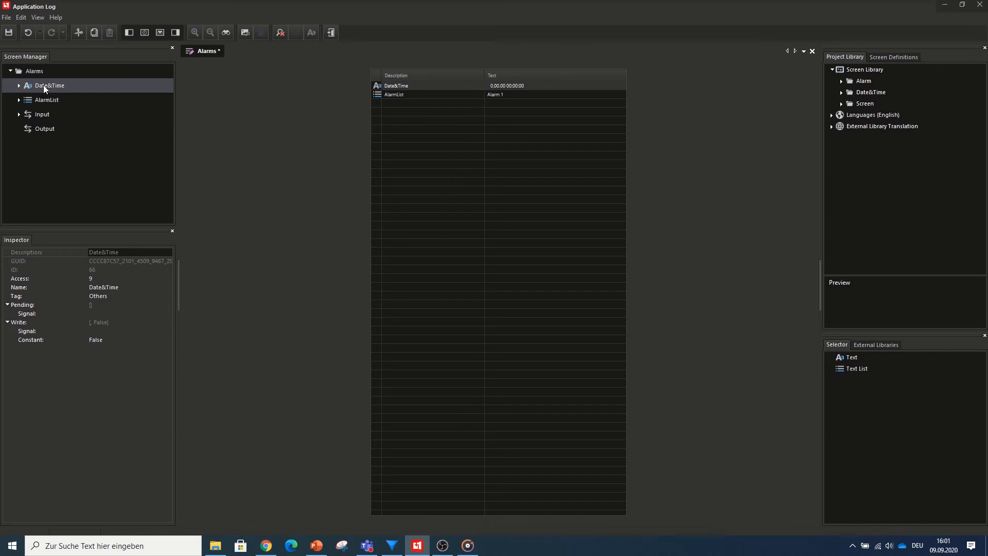
click(19, 85)
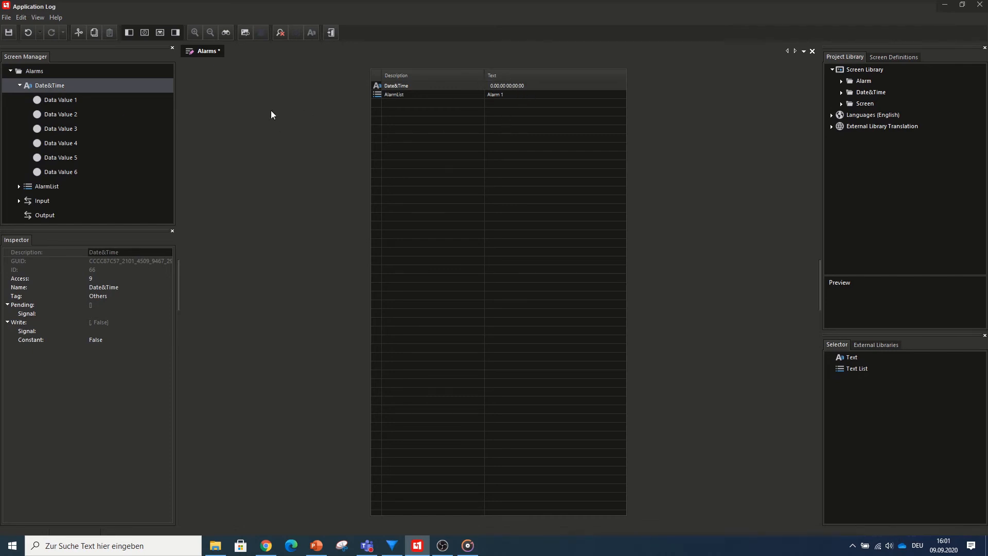
click(62, 99)
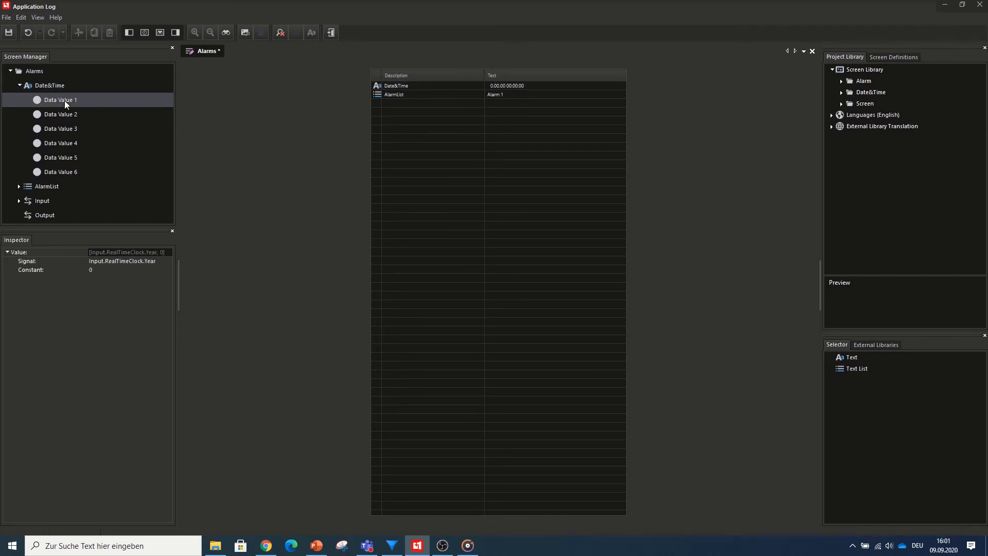
click(118, 261)
click(167, 260)
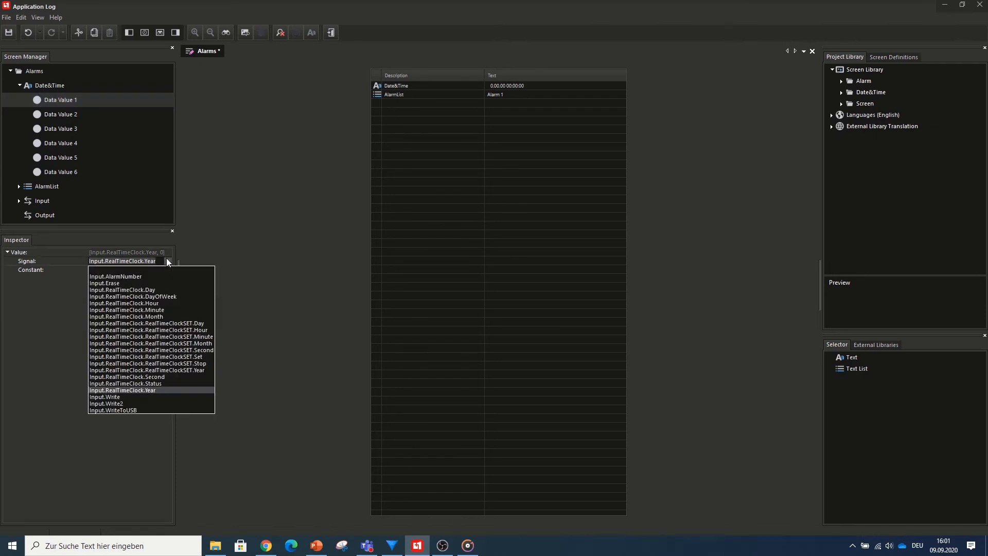
click(71, 115)
click(64, 129)
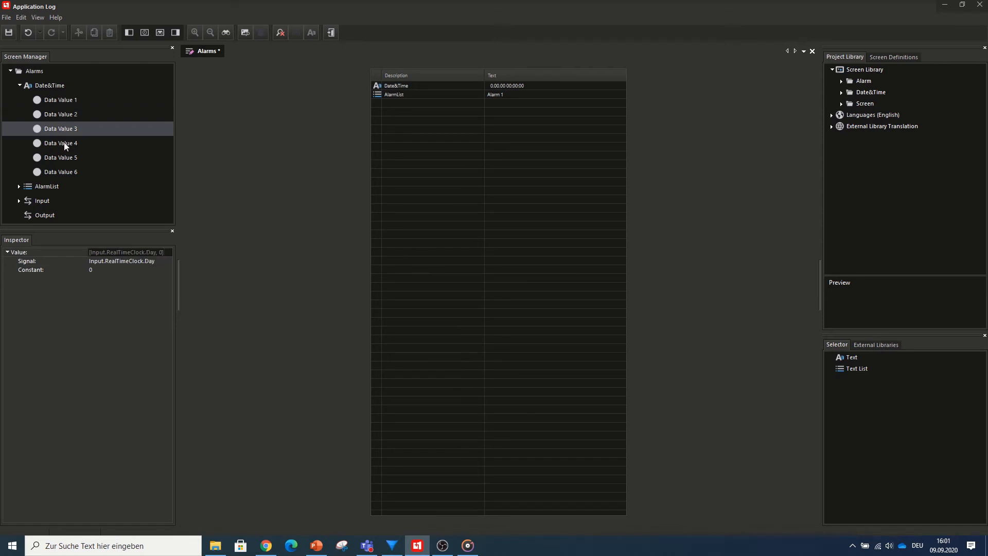
click(65, 144)
click(66, 159)
click(66, 172)
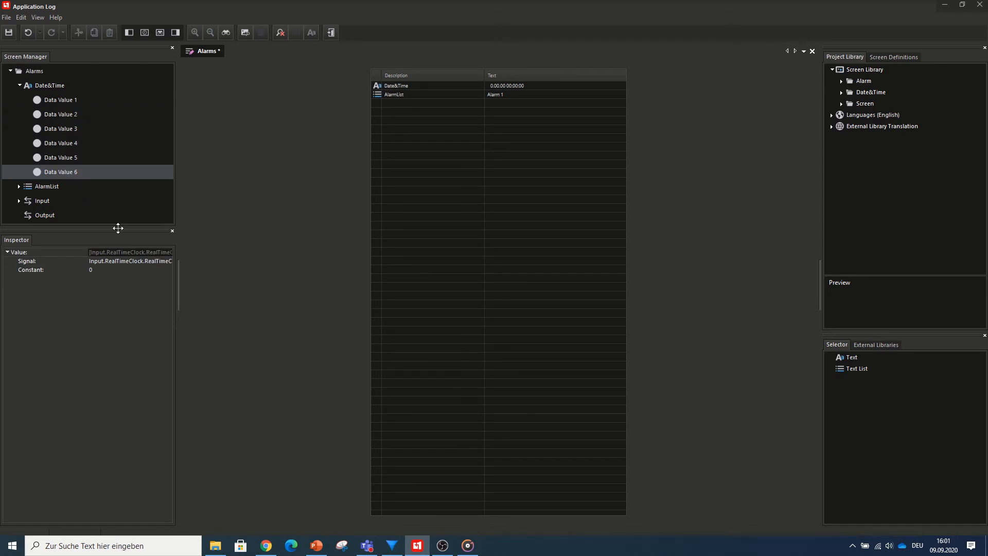
- Try stepping the Date&Time entry's access level up and back to 9, and check its name property
click(45, 87)
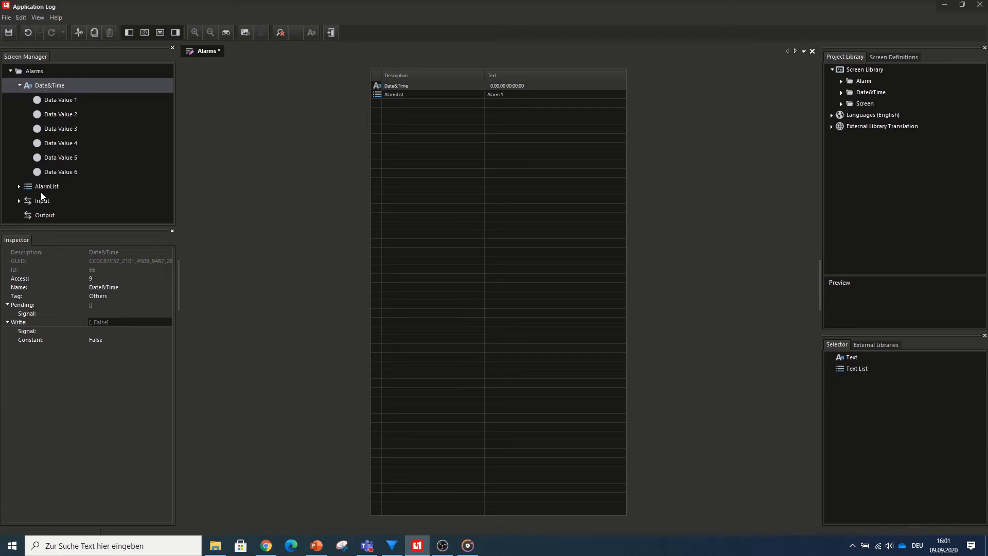
click(28, 277)
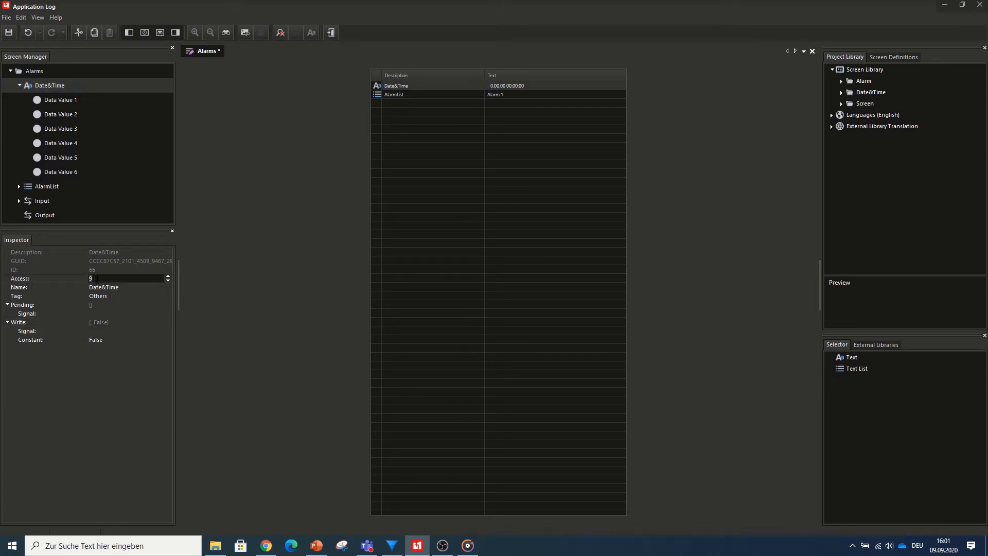
click(169, 276)
click(168, 280)
click(25, 289)
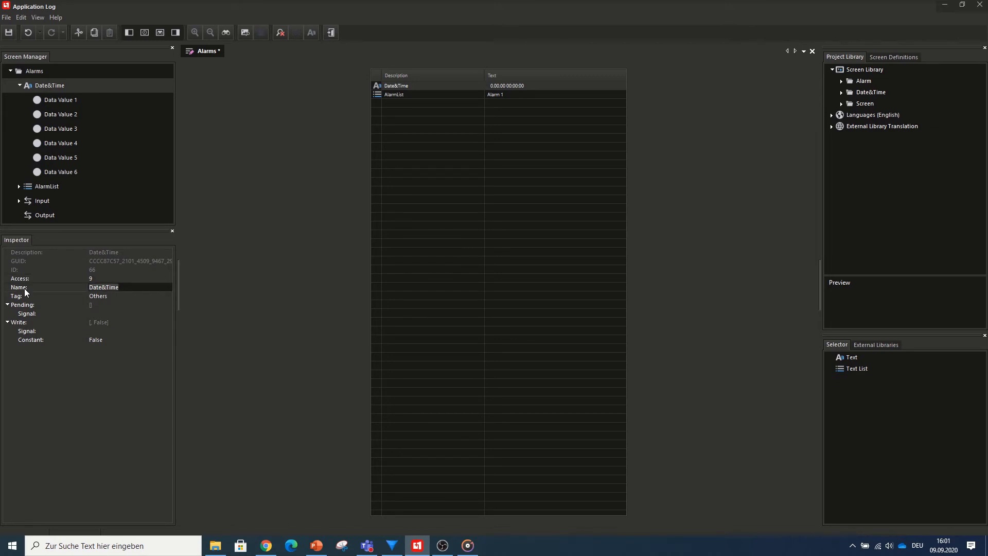
- Choose Others as the Date&Time entry's tag
click(22, 295)
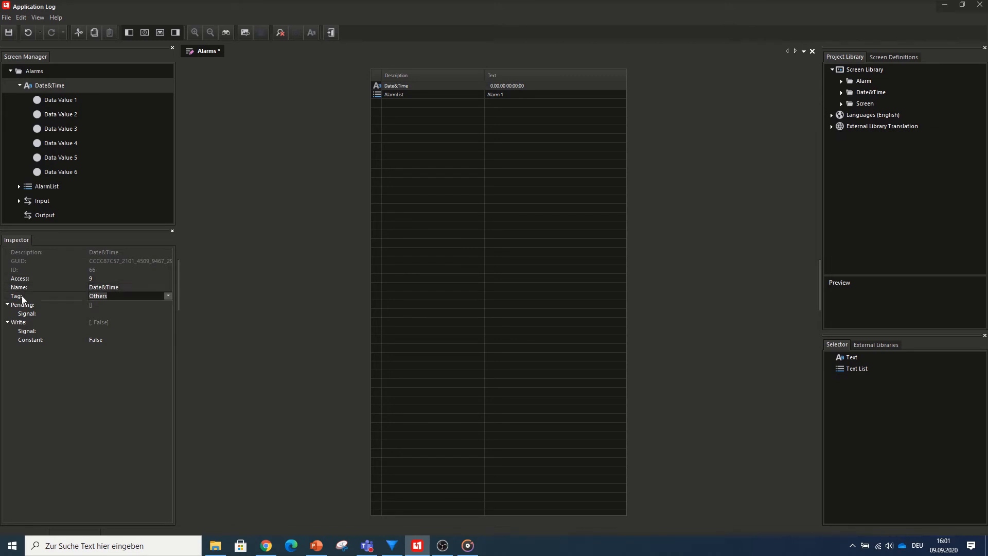
click(169, 297)
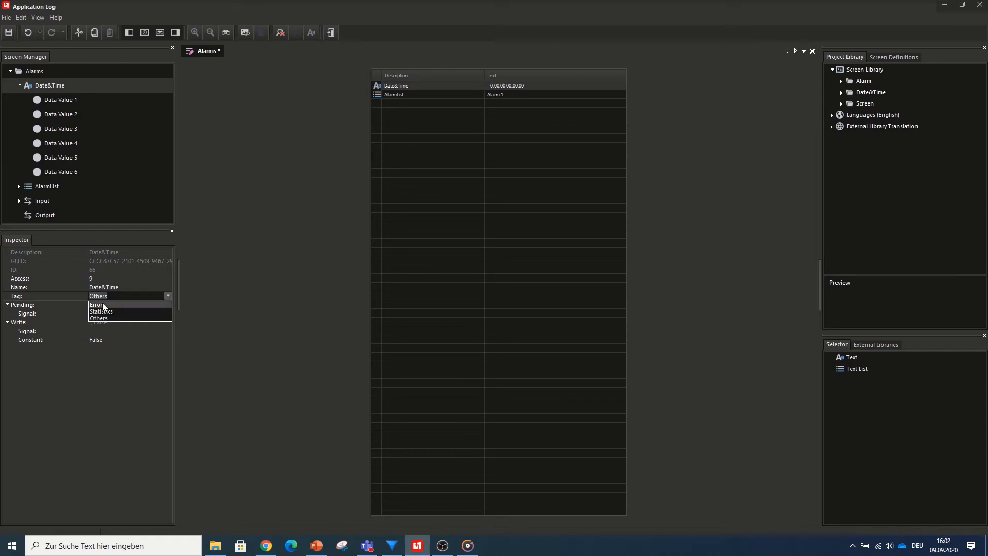
click(150, 317)
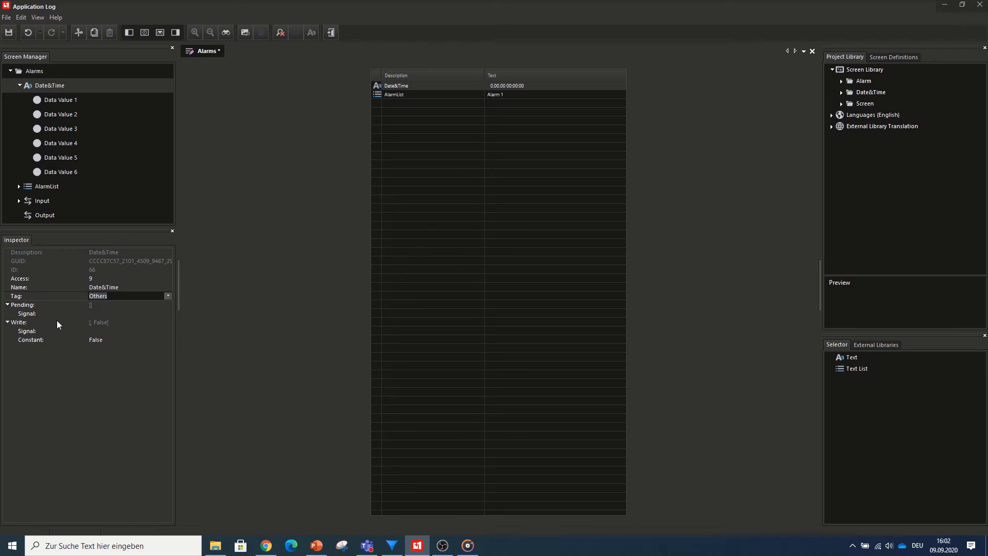
- Assign Input.Write as the Write signal of the Date&Time entry
click(7, 304)
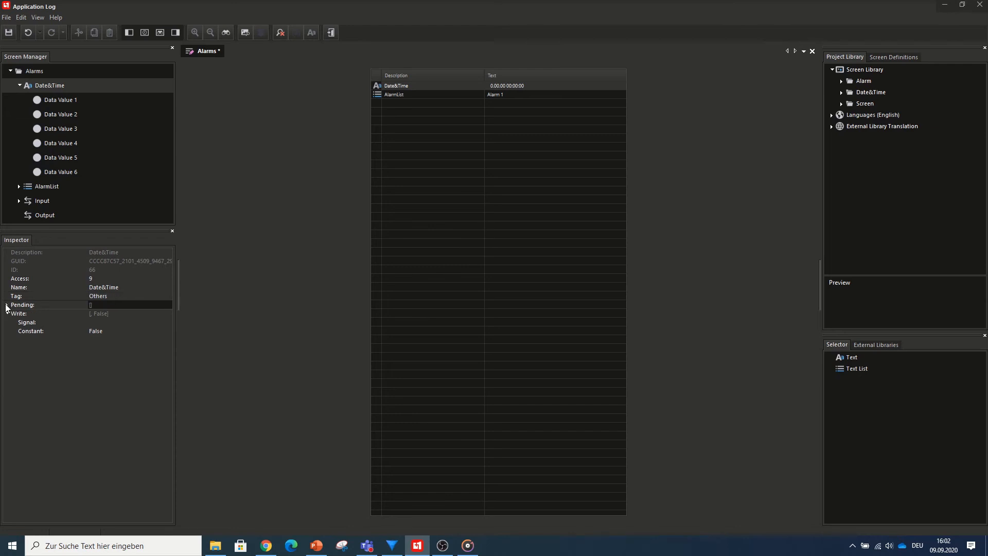
click(102, 323)
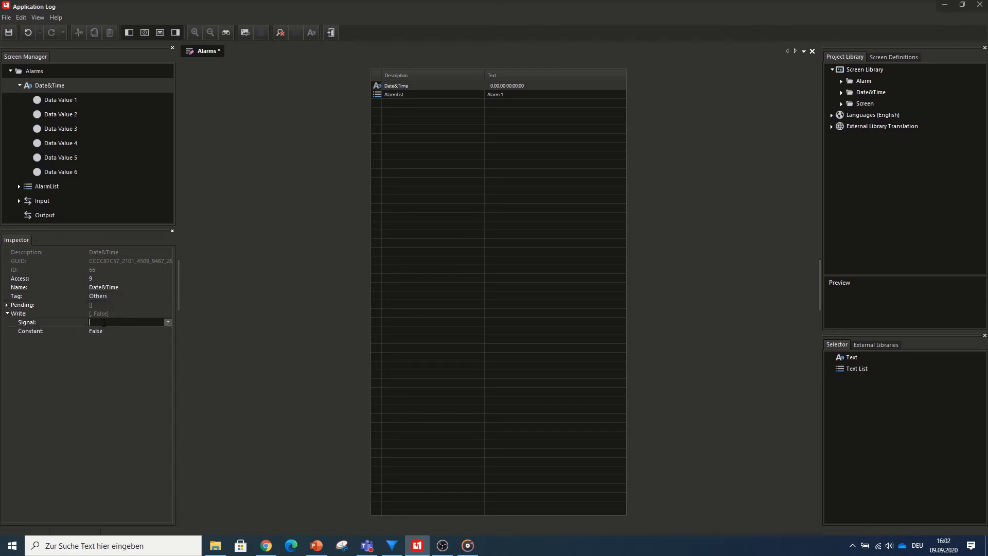
click(168, 322)
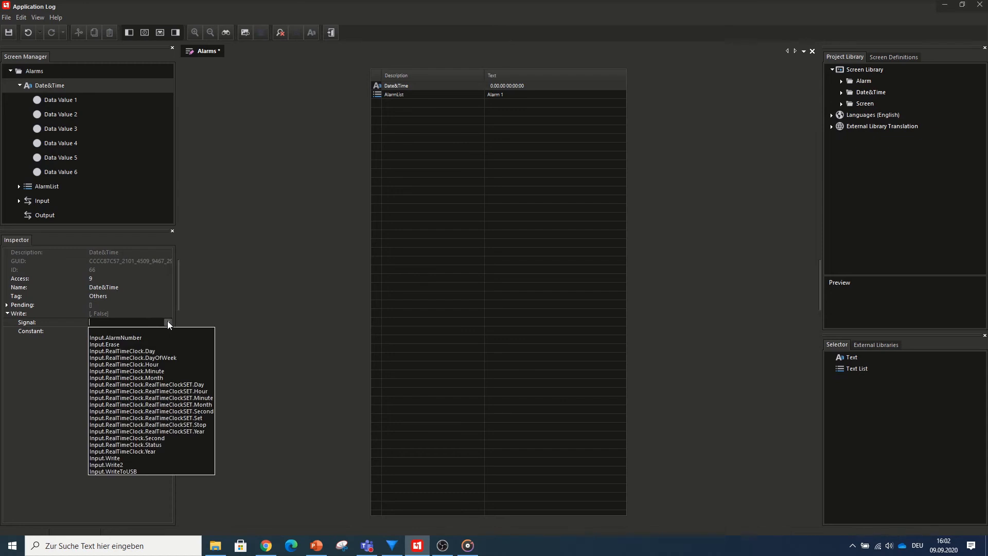
click(116, 457)
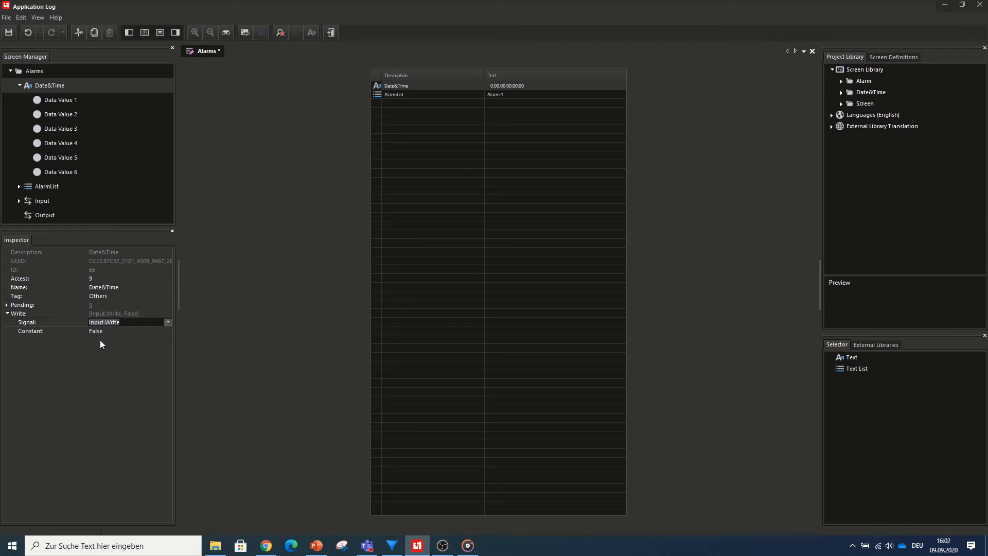
- Check the Pending signal property of the Date&Time entry and collapse the entry
click(8, 305)
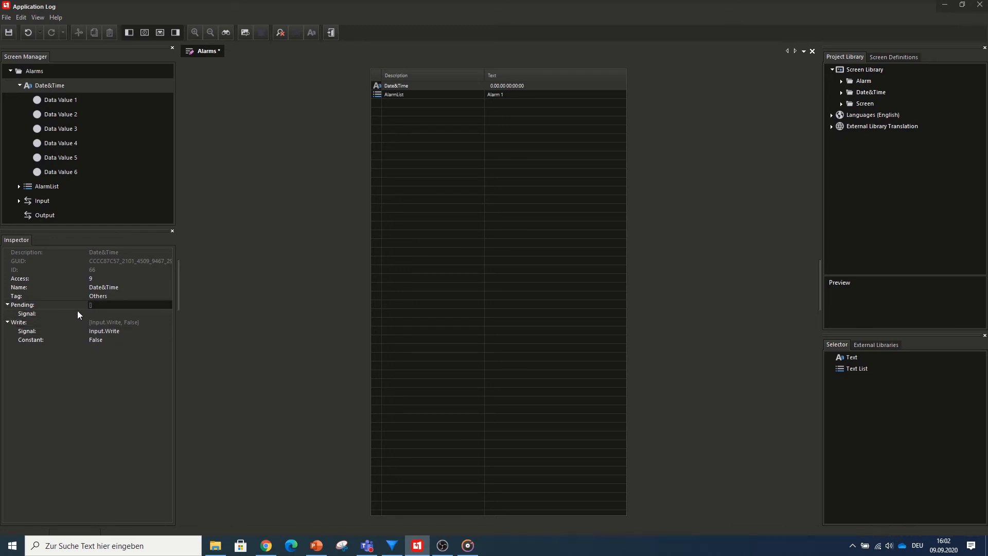
click(91, 312)
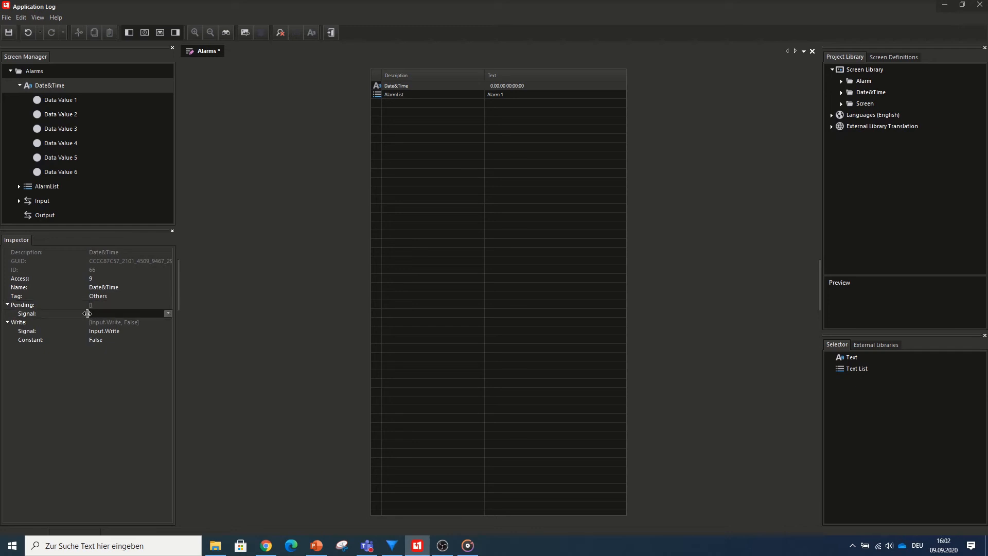
click(7, 305)
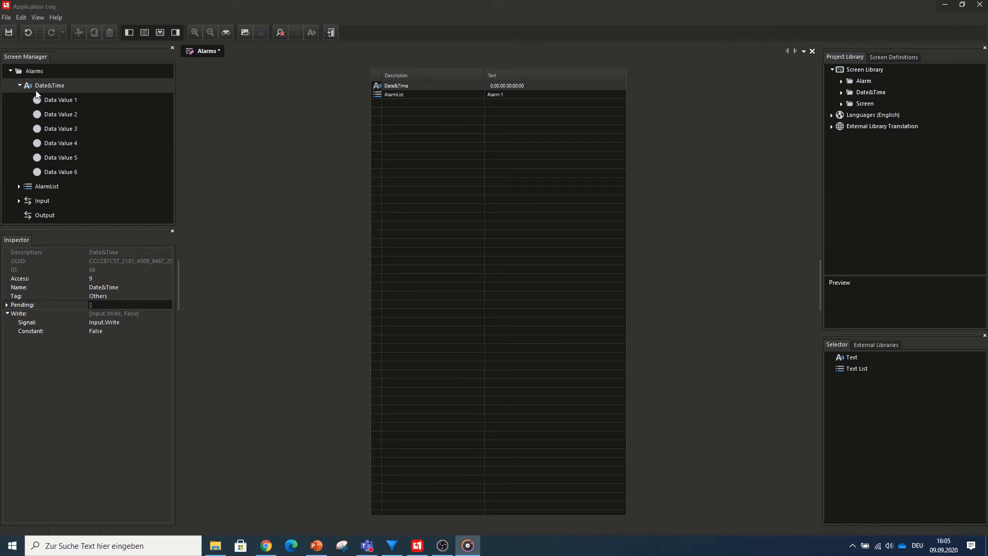
click(19, 86)
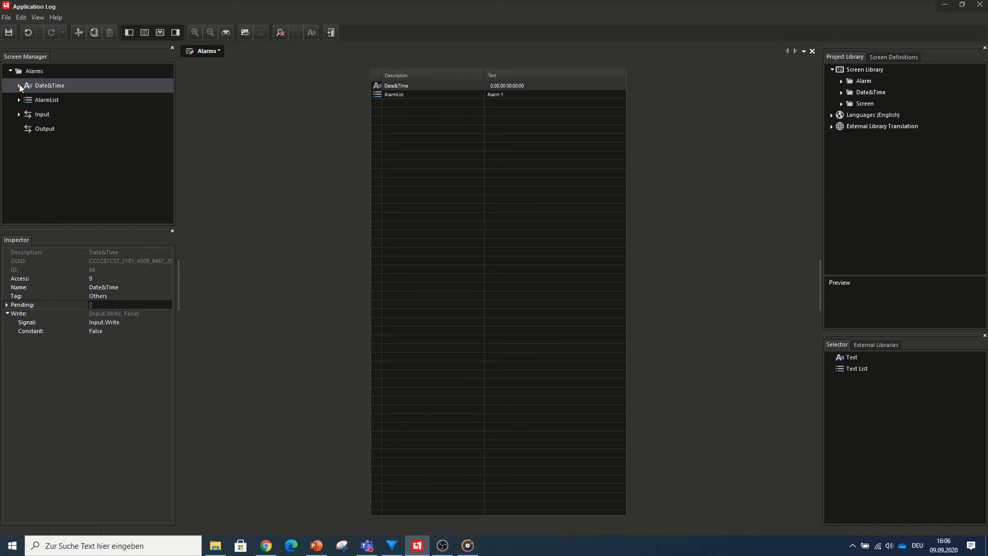
- Assign Input.AlarmNumber as the ActiveIndex signal of the AlarmList entry
click(48, 98)
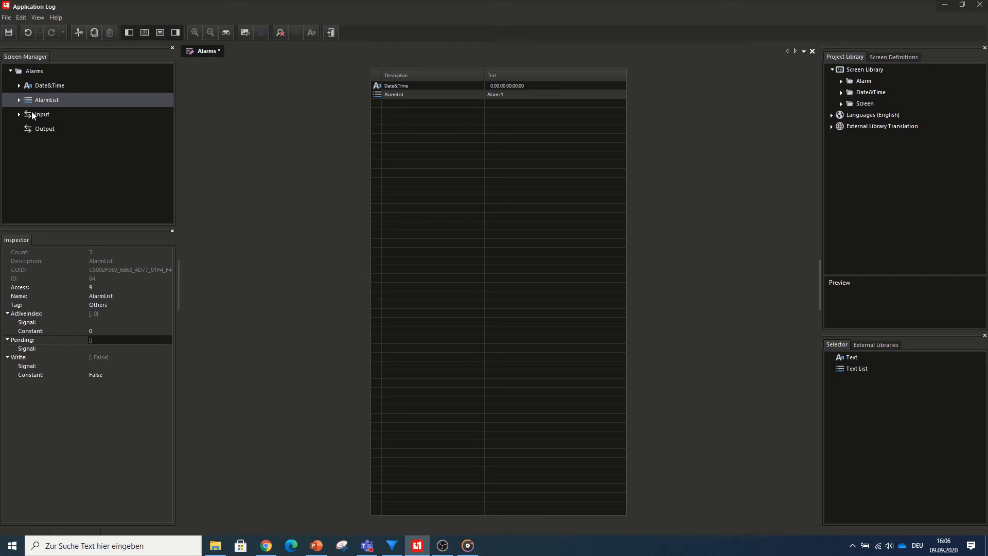
click(19, 100)
click(109, 322)
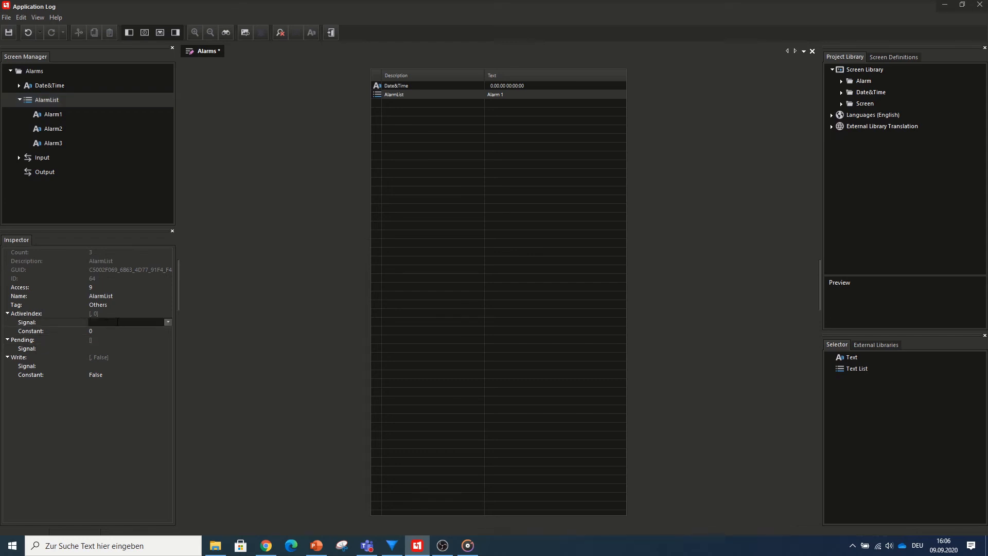
click(167, 322)
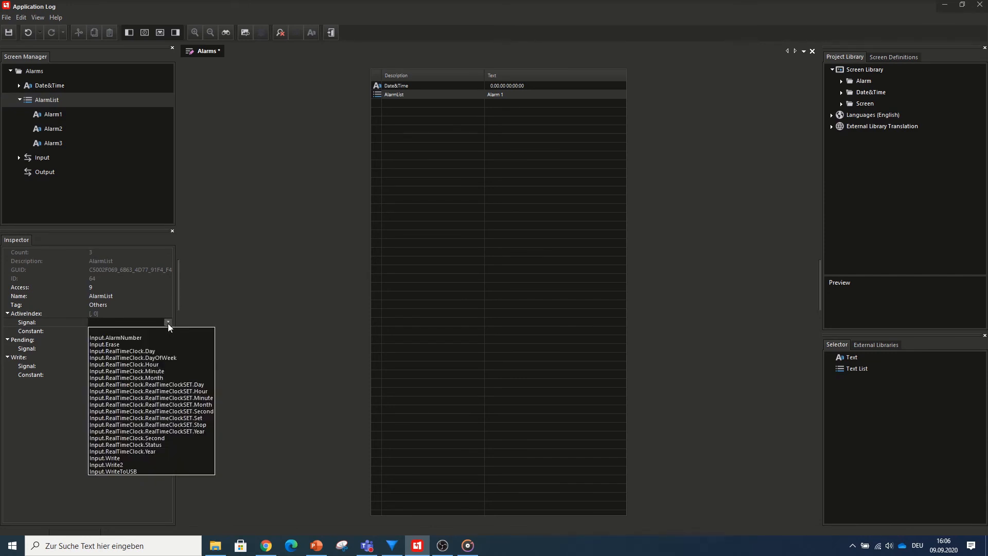
click(132, 338)
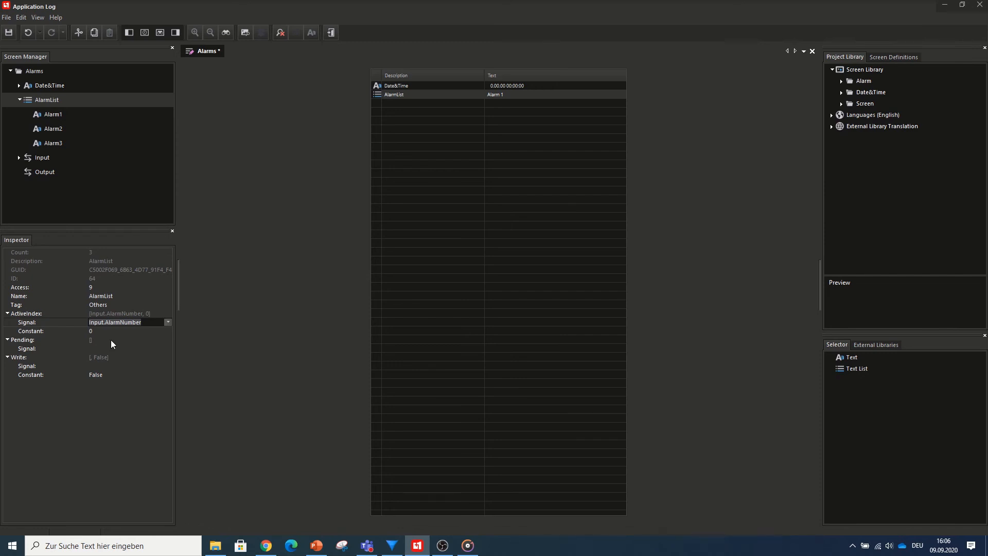
- Assign Input.Write2 as the Write signal of the AlarmList entry, then collapse it and return to the Alarms log
click(96, 365)
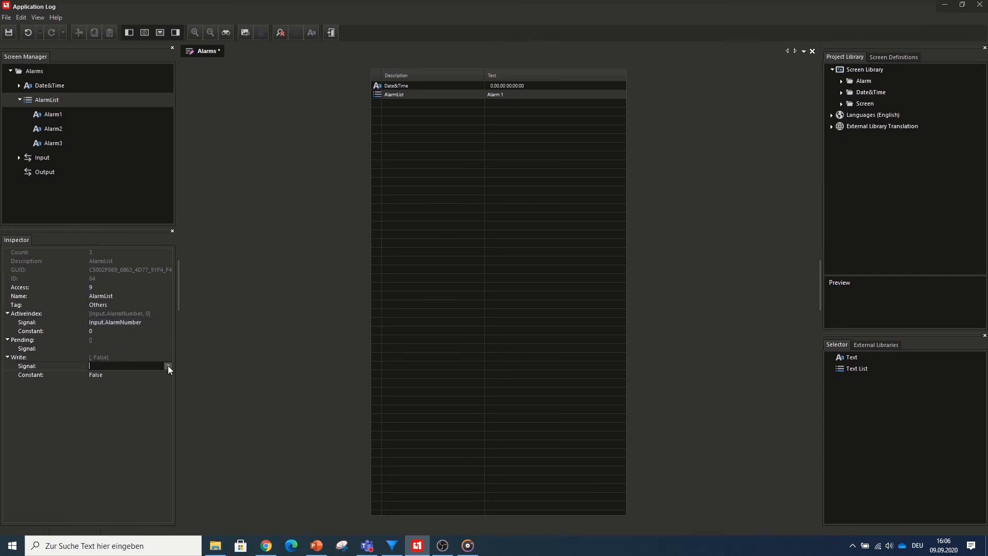
click(168, 365)
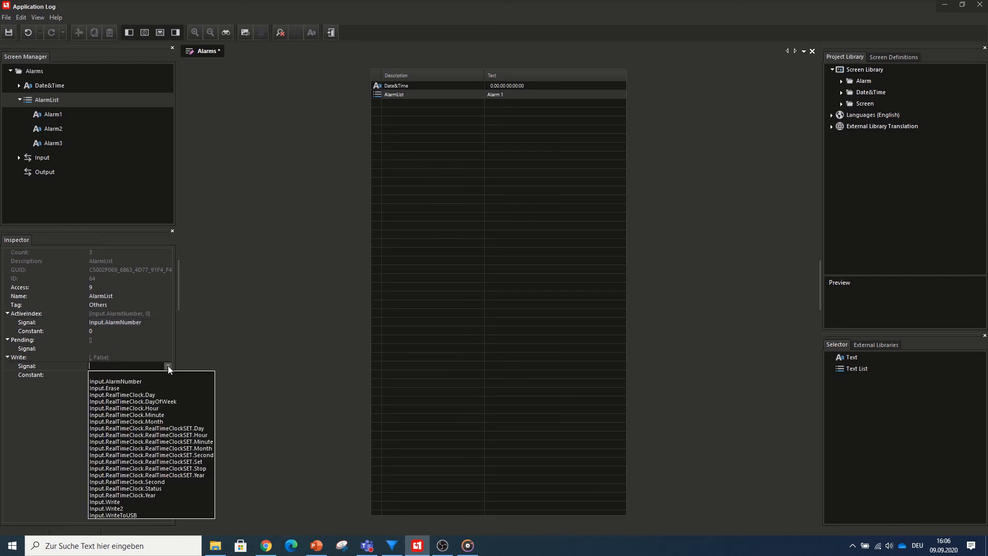
click(117, 509)
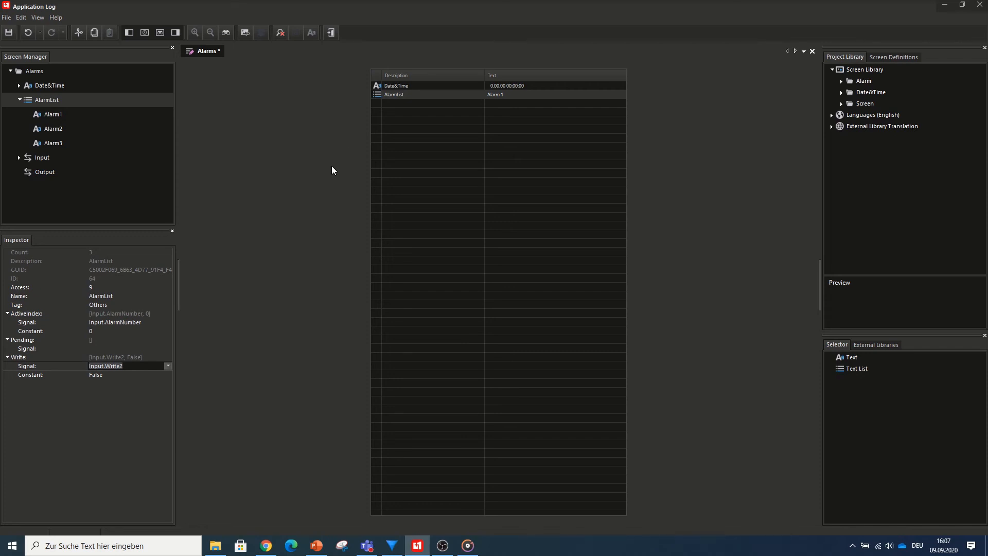
click(20, 99)
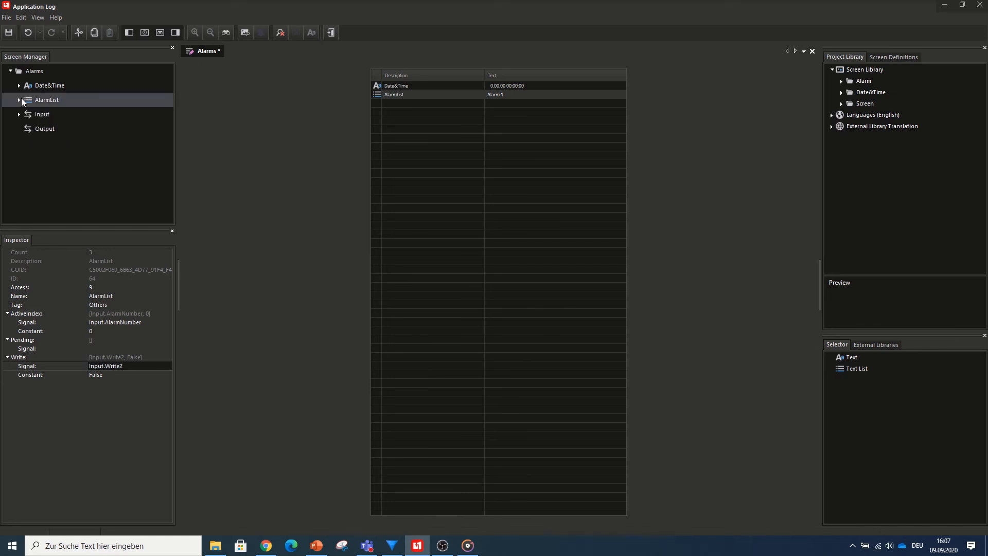
click(35, 83)
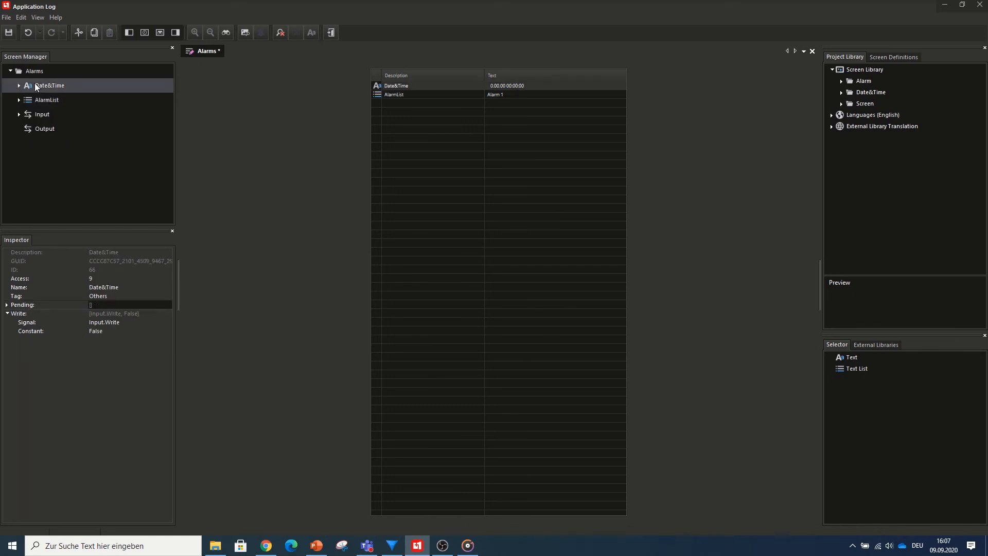
click(37, 72)
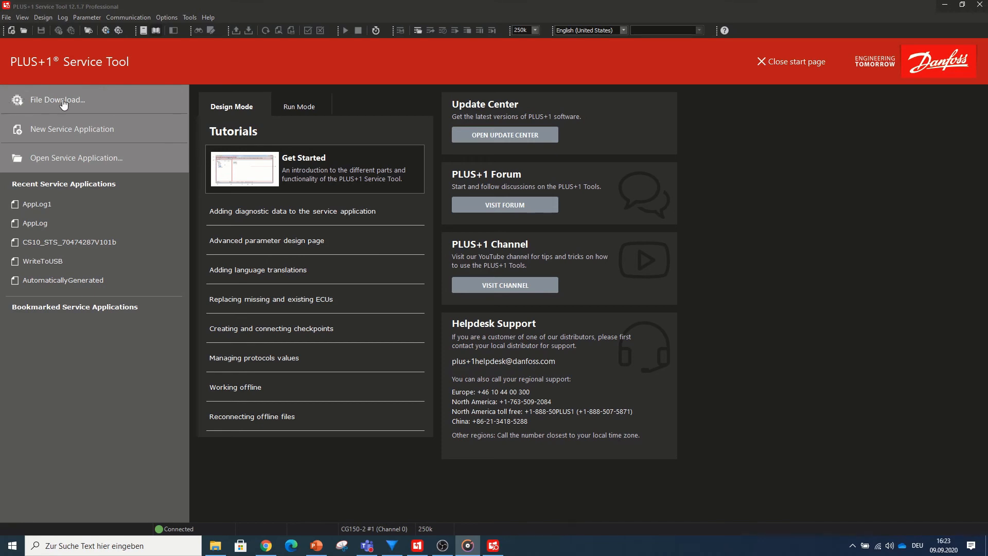
- In PLUS+1 Service Tool, close the start page and select the Alarms application log of the DM1000_BT ECU
click(777, 62)
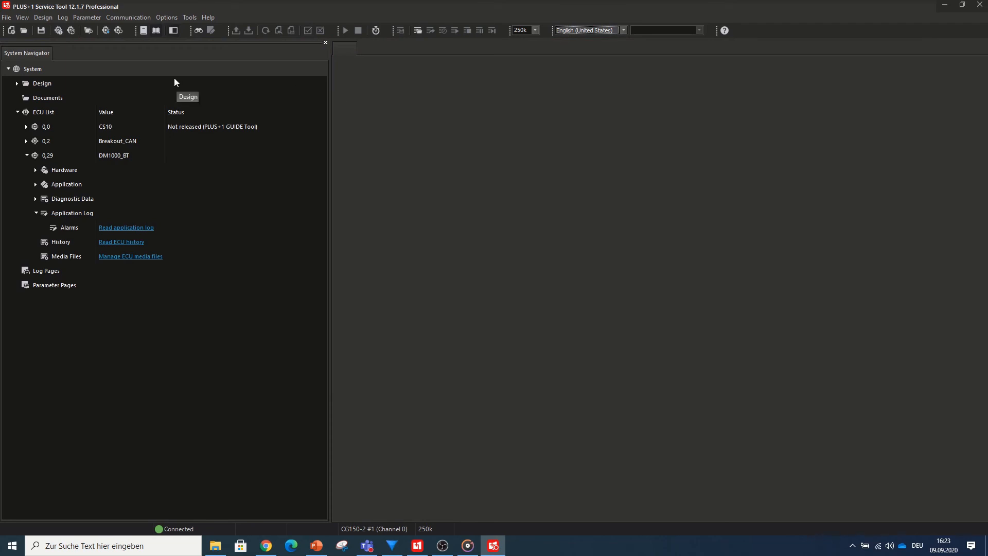
drag(97, 222, 106, 221)
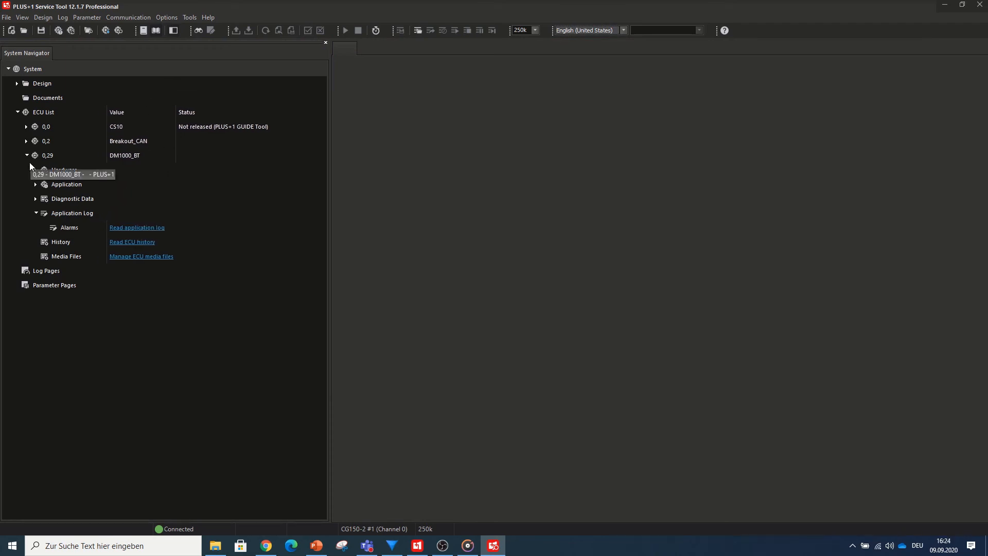
click(69, 228)
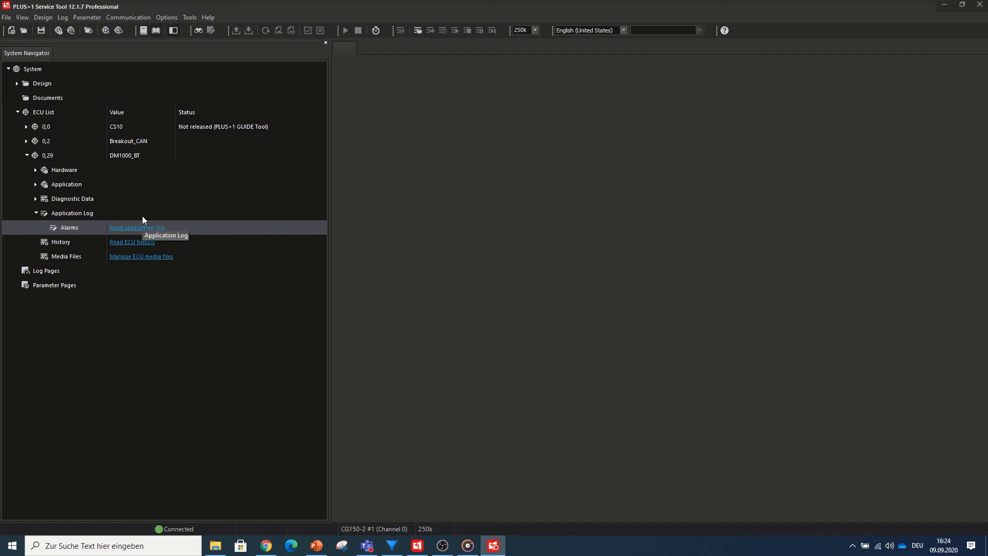
- Open the recent service application AppLog1.p1d and display its AppLog parameter page
click(7, 18)
mouse_move(22, 17)
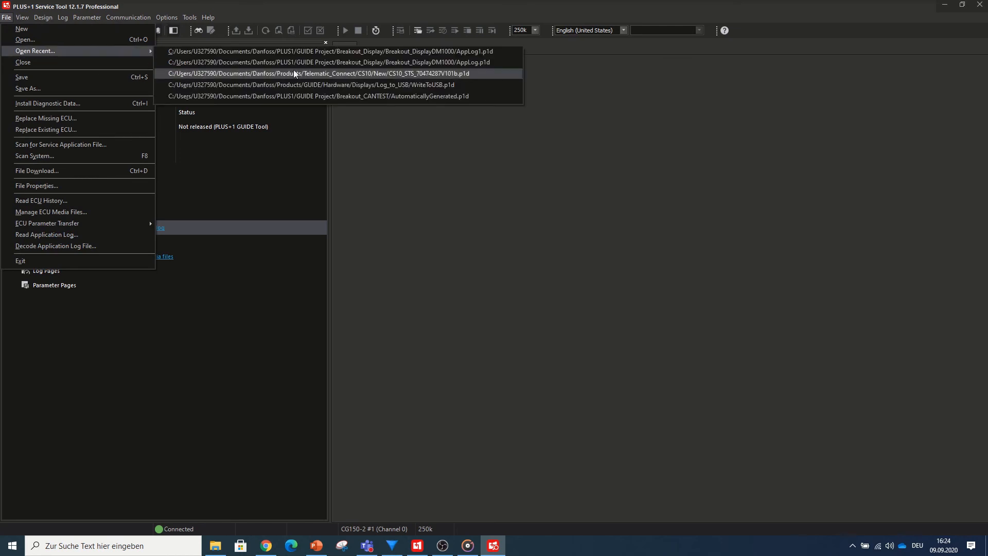
click(305, 51)
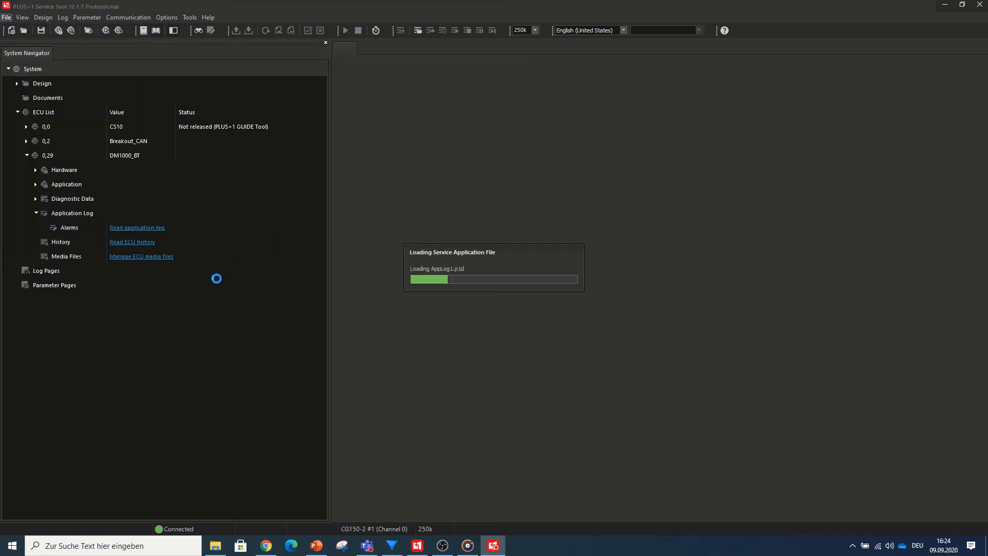
double_click(56, 199)
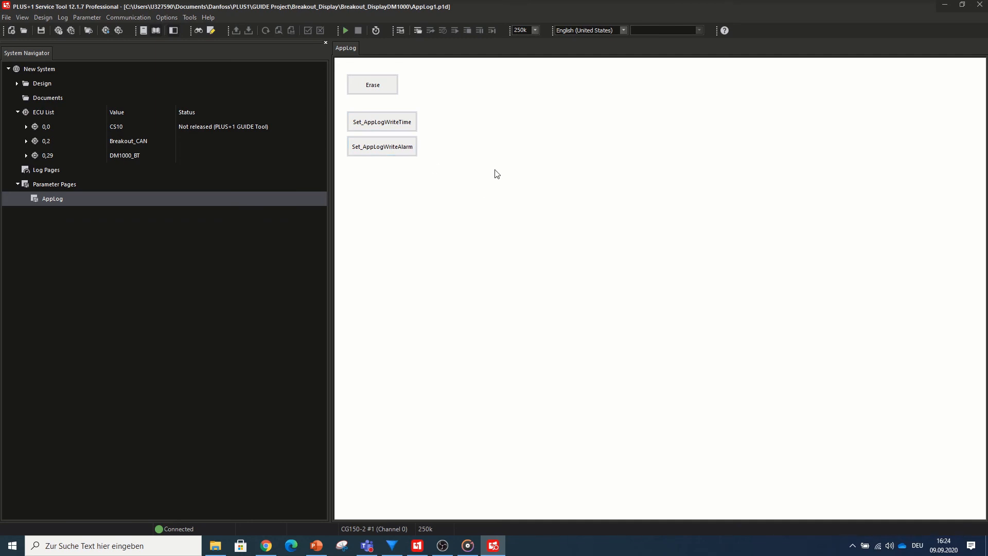
- Start logging, erase the application log, and repeatedly send the Set_AppLogWriteTime and Set_AppLogWriteAlarm pulses to the ECU
click(345, 32)
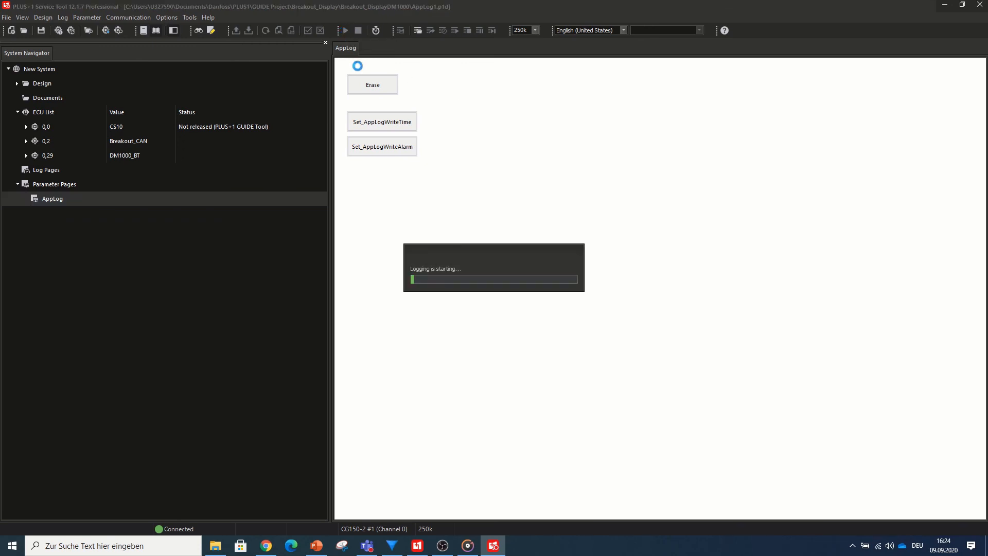
click(371, 89)
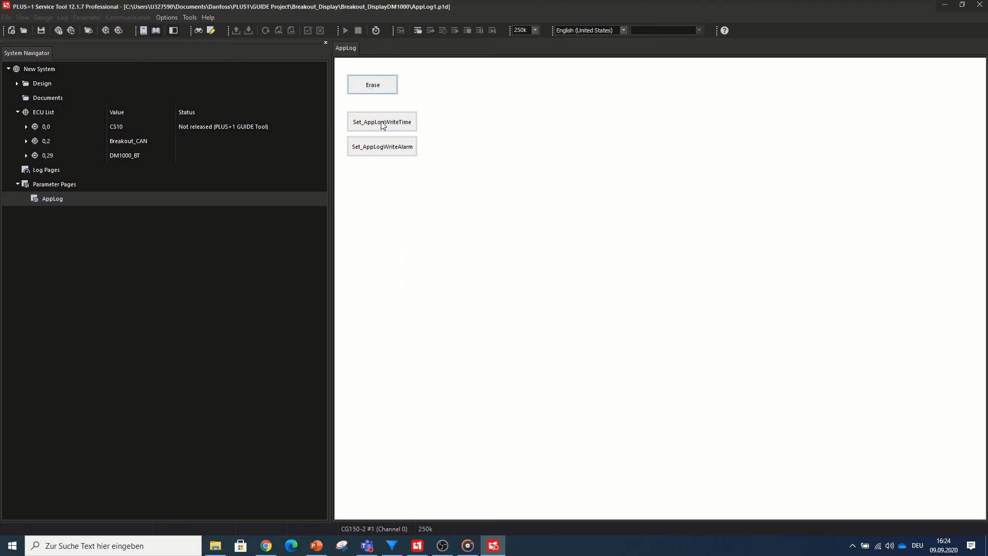
click(382, 123)
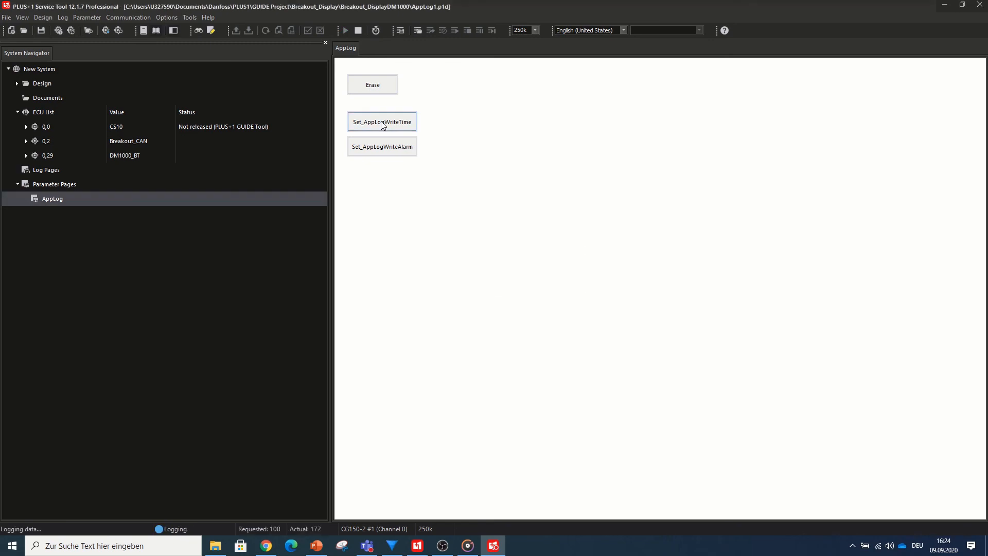
click(382, 149)
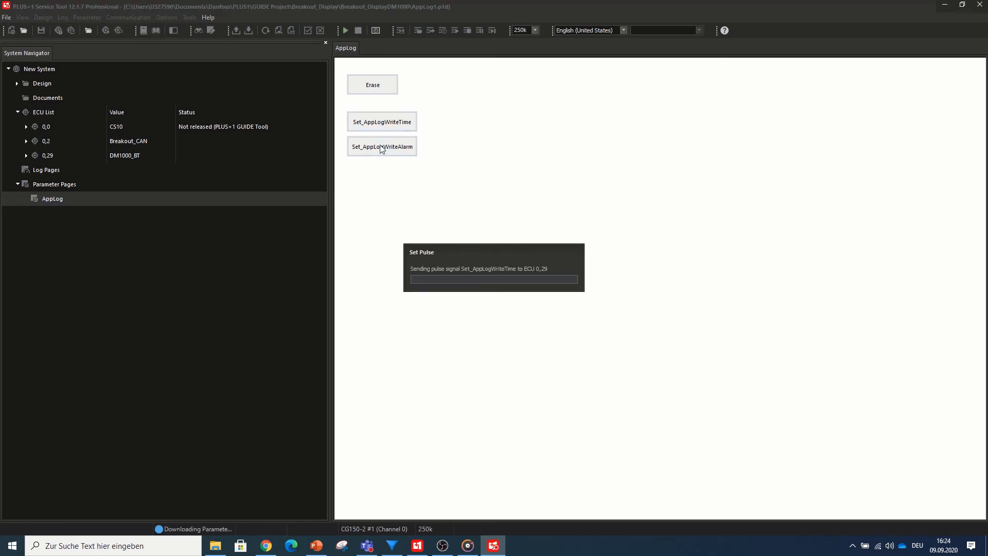
click(384, 128)
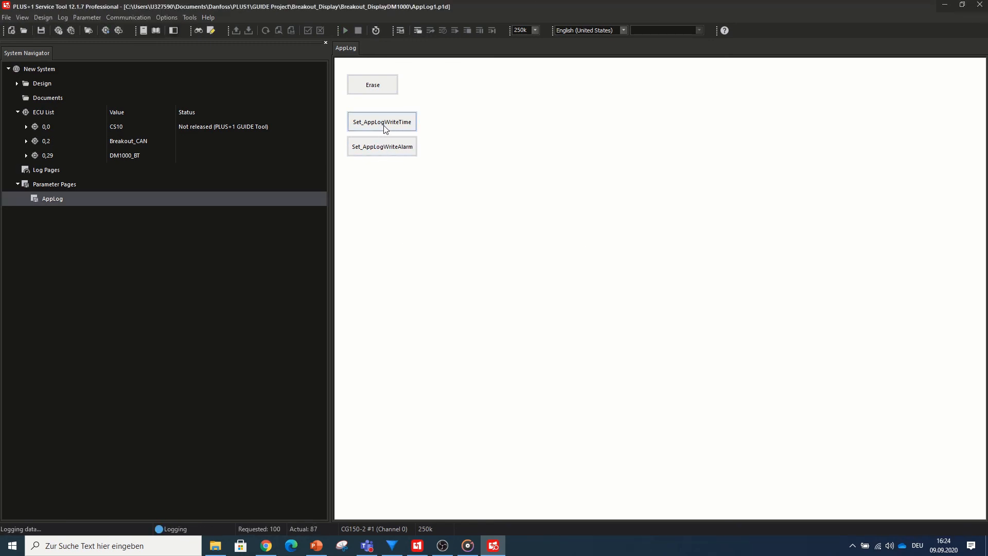
click(384, 150)
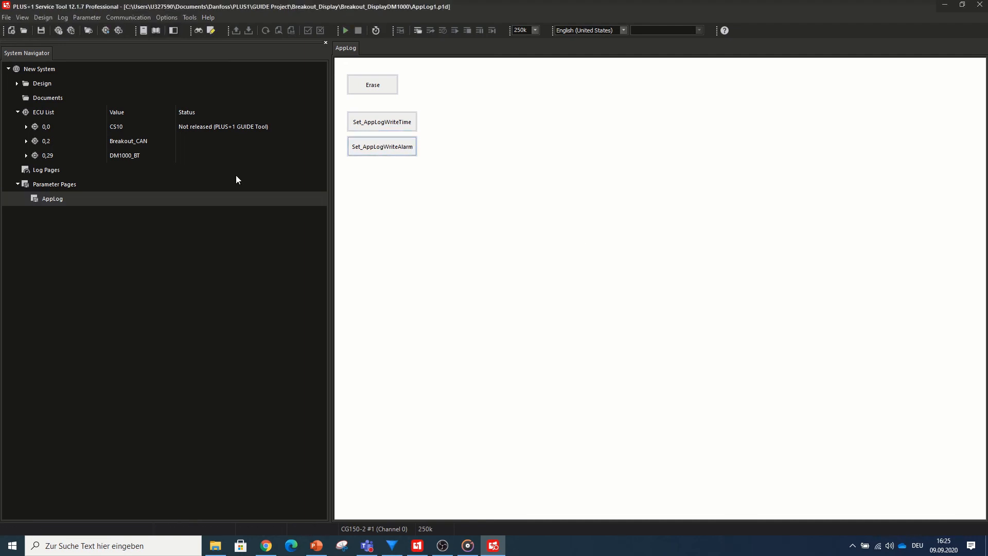
- Rescan the system for connected ECUs and read the Alarms application log of the DM1000_BT ECU
click(6, 19)
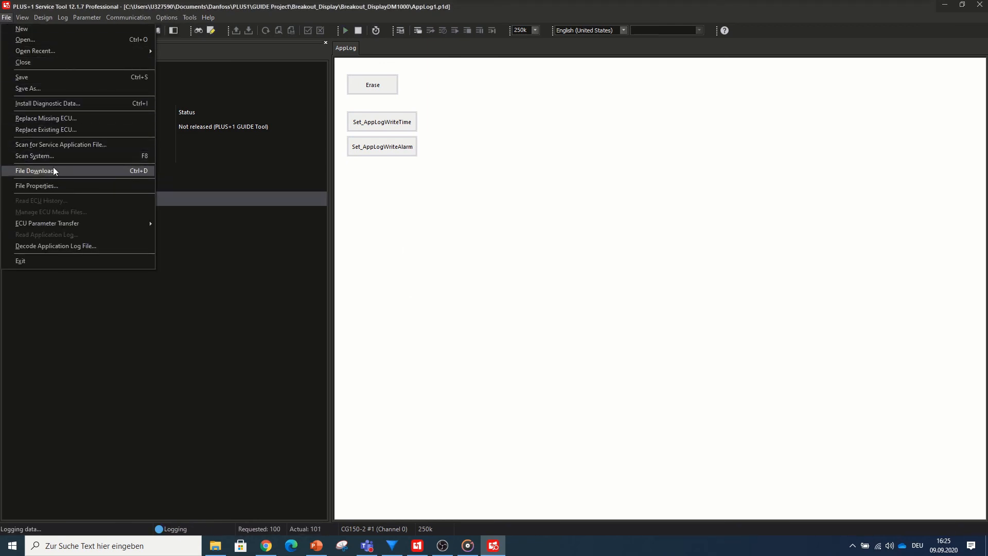
click(39, 156)
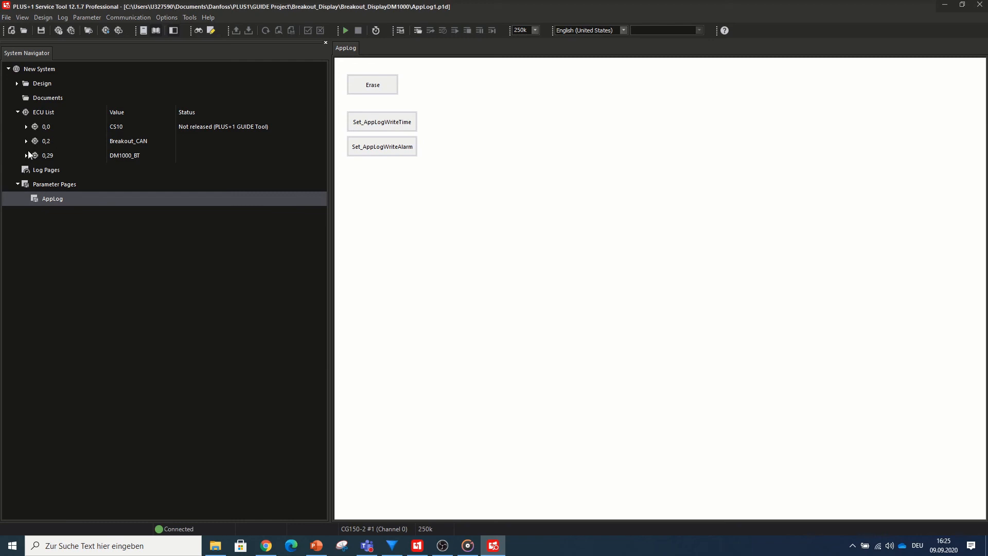
click(26, 155)
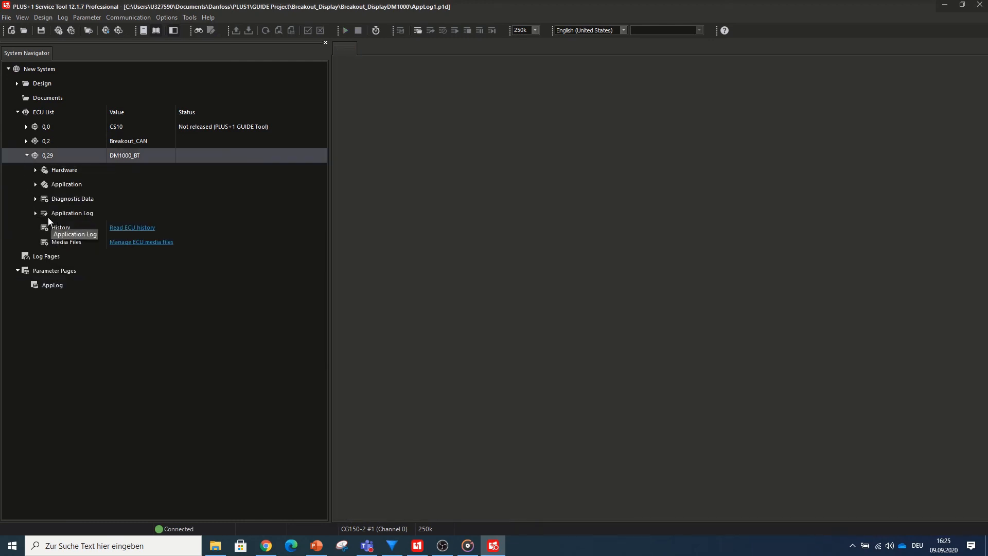
click(36, 213)
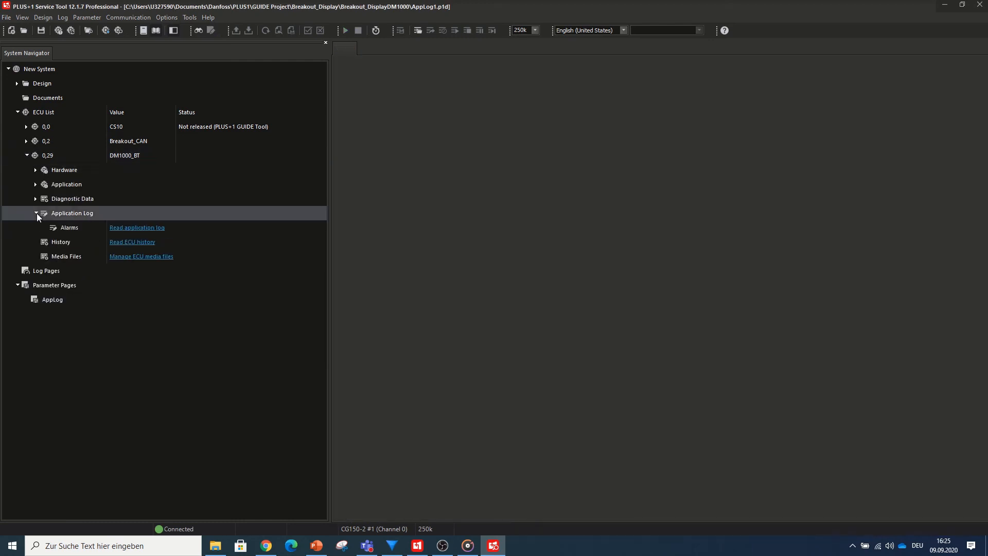
click(128, 227)
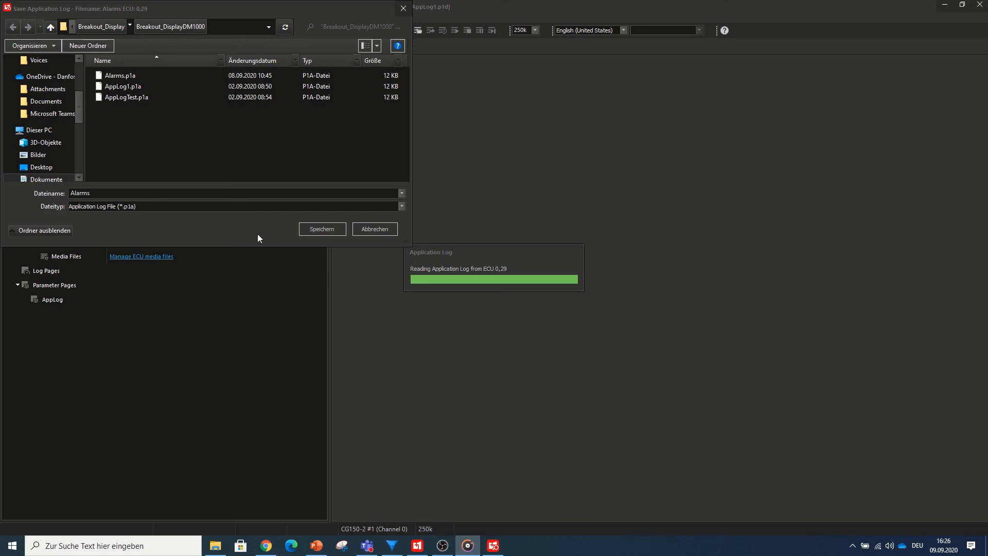
- Save the raw log as Alarms.p1a and the decoded log as an Alarms CSV file, replacing the existing files
click(315, 231)
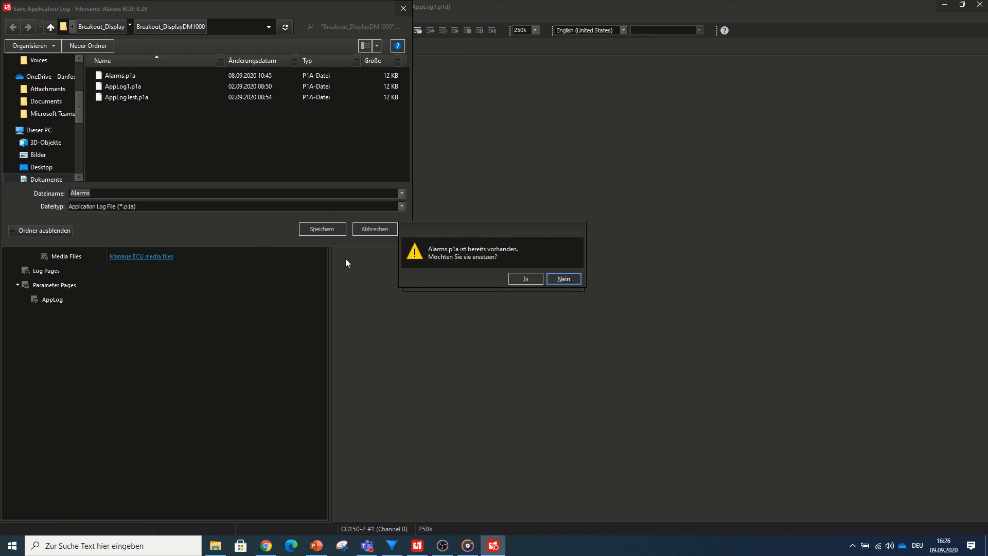
click(526, 279)
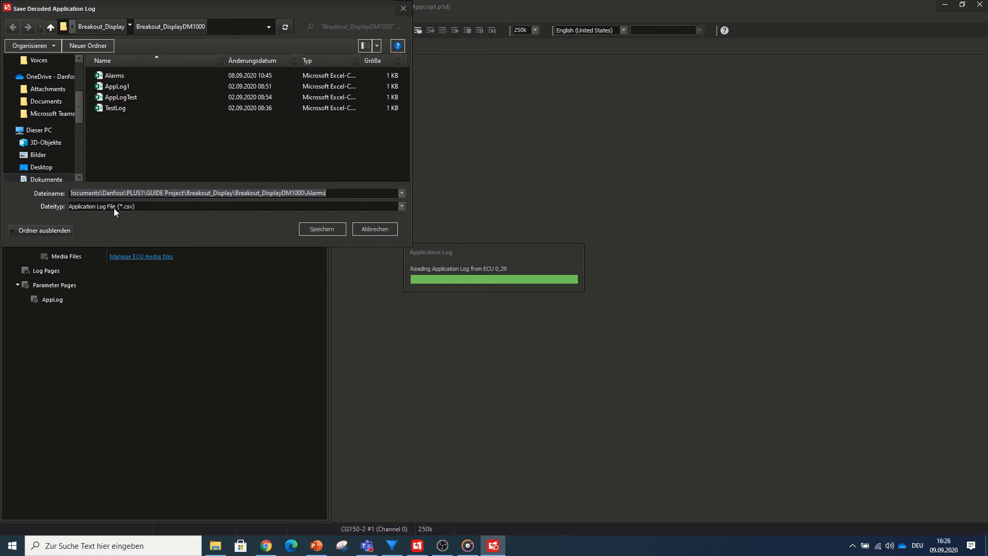
click(315, 232)
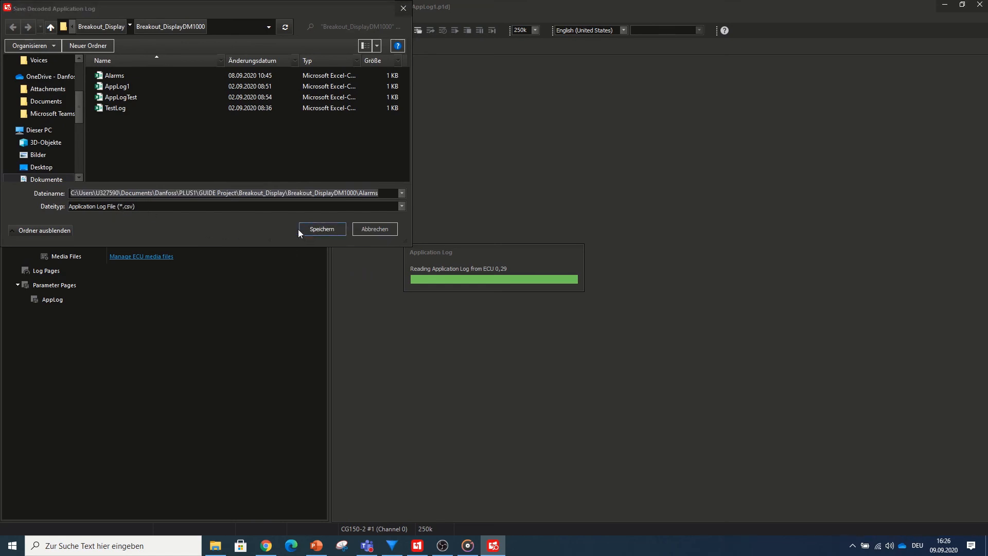
click(540, 279)
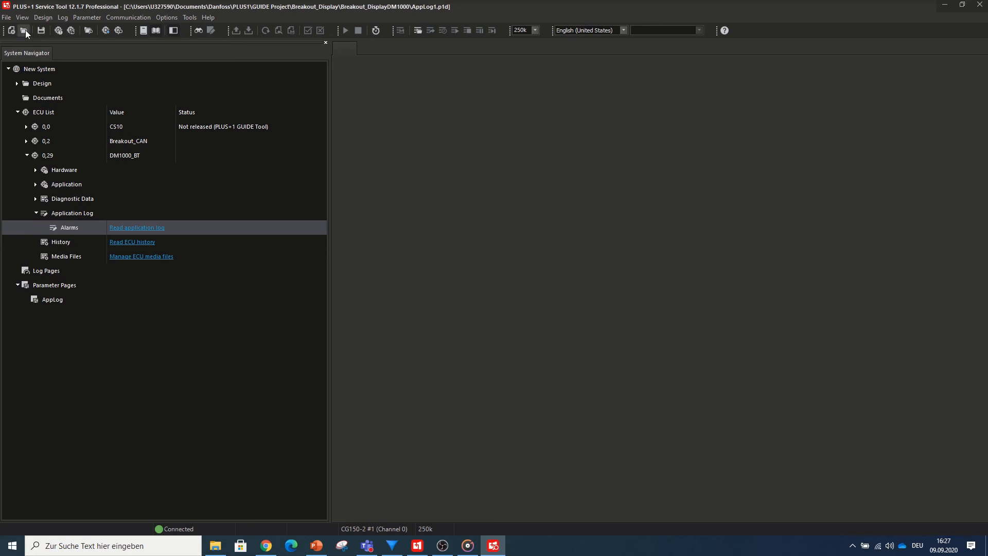
- Switch to PLUS+1 GUIDE and place an Access App Log Enable component in the empty area right of the WriteToUSB signal
click(6, 18)
click(417, 547)
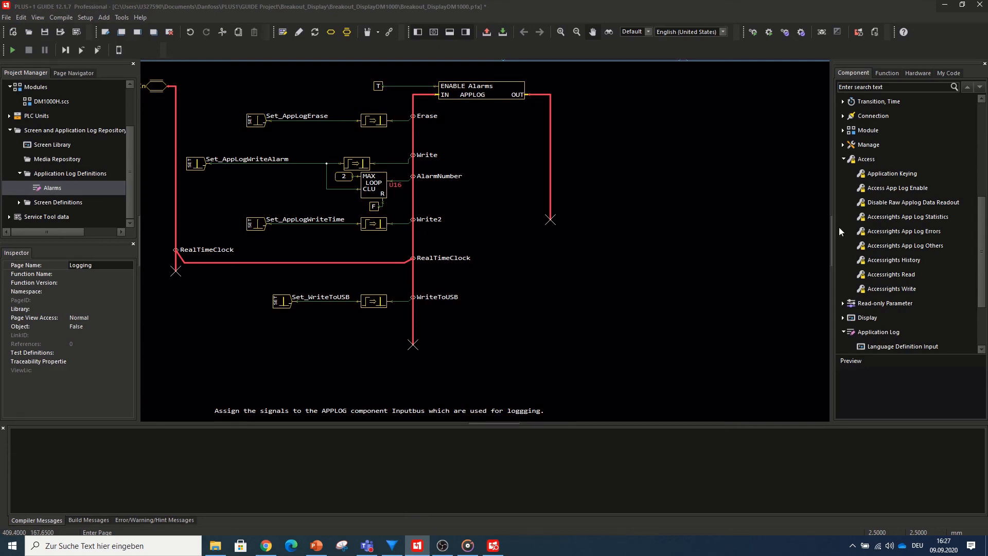
drag(881, 188, 658, 306)
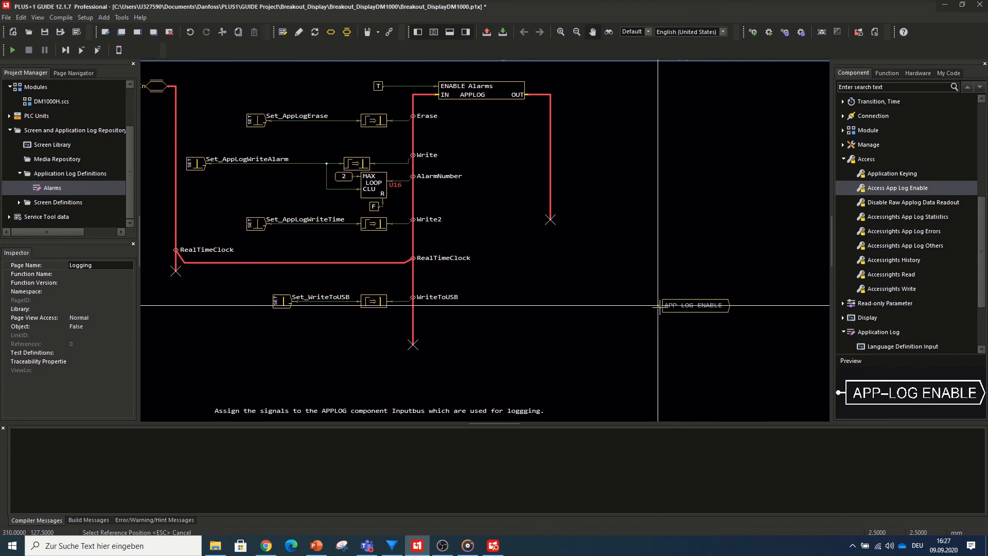
click(658, 306)
- Place a True constant beside the APP-LOG ENABLE component and wire it to the component's input
scroll(903, 216, up, 5)
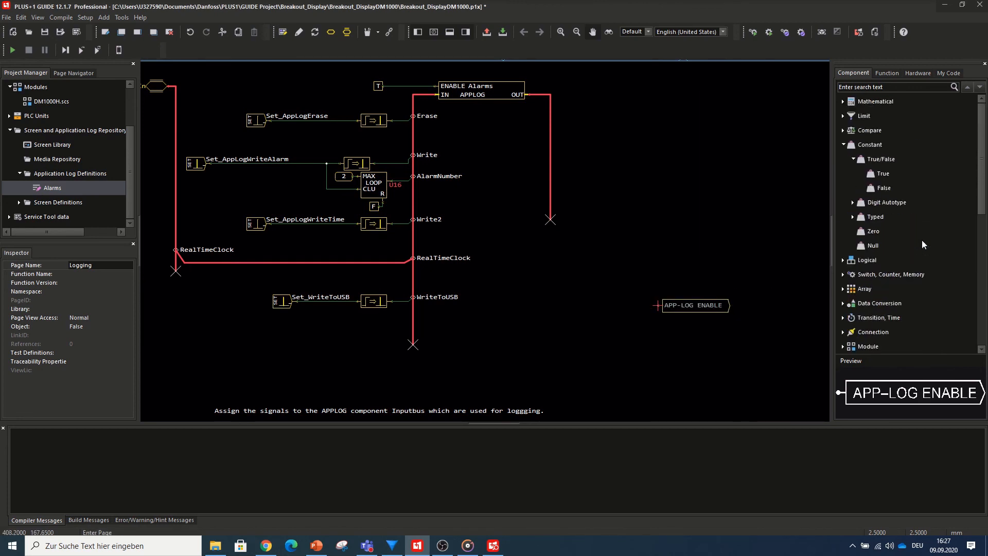
drag(876, 178, 623, 306)
click(624, 302)
click(624, 306)
click(658, 306)
scroll(703, 317, up, 3)
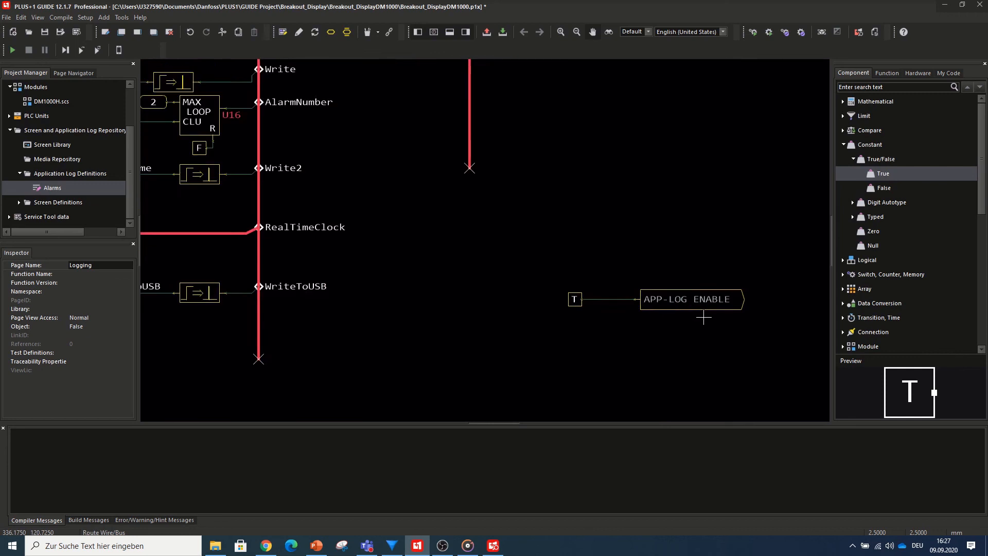
scroll(703, 317, down, 3)
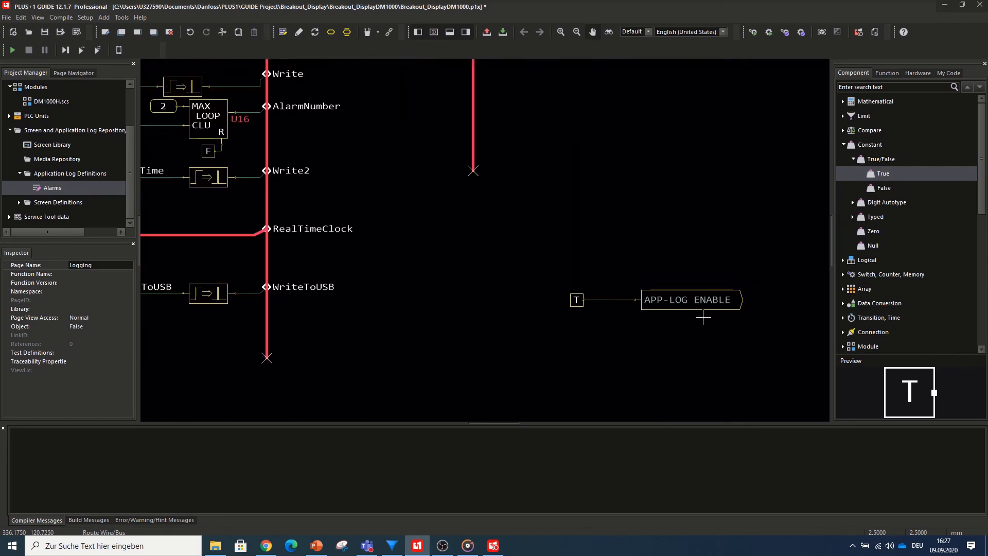